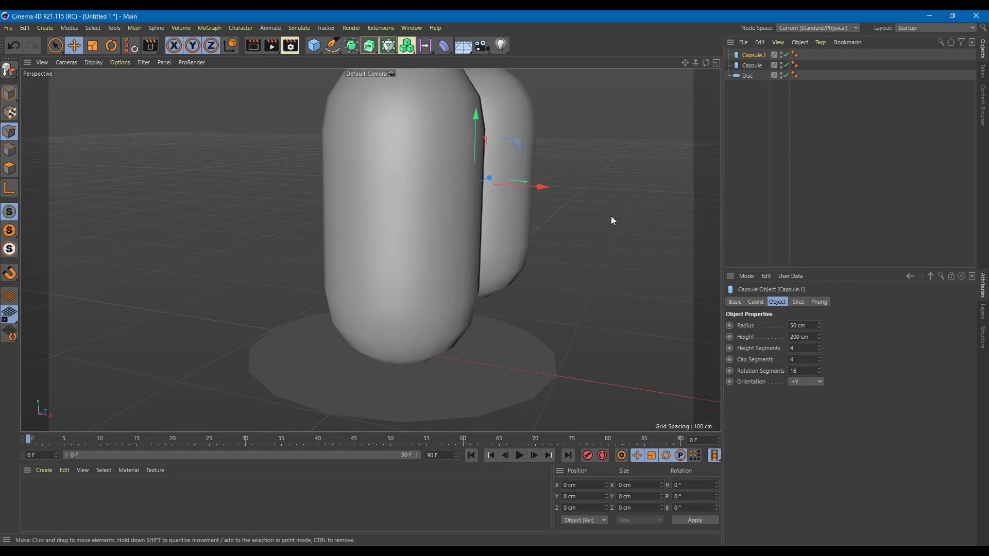
Step: Scale the disc up uniformly so it forms a large floor beneath the two capsules
{"action": "left_click_drag", "start_coordinate": [610, 215], "coordinate": [509, 283], "text": "alt"}
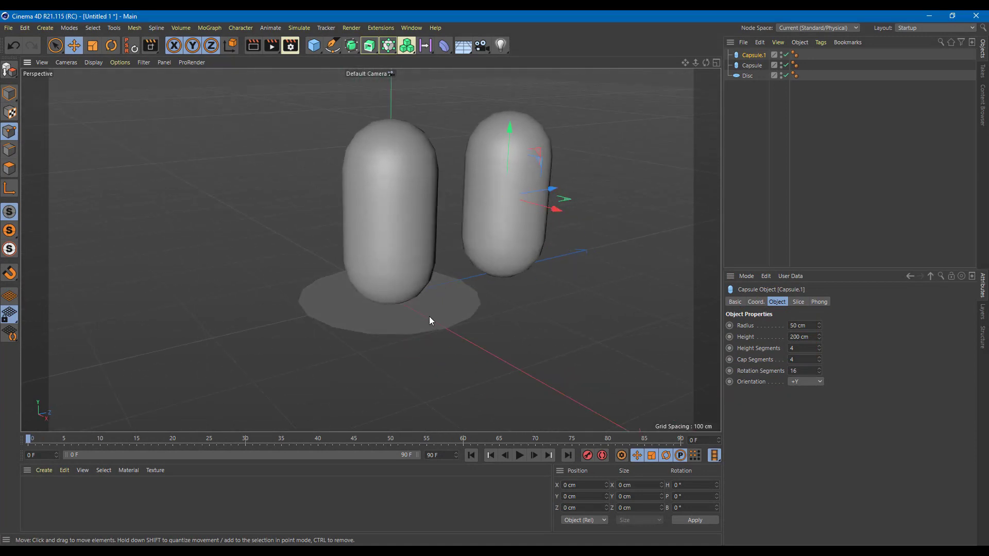
{"action": "left_click_drag", "start_coordinate": [446, 327], "coordinate": [417, 347], "text": "alt"}
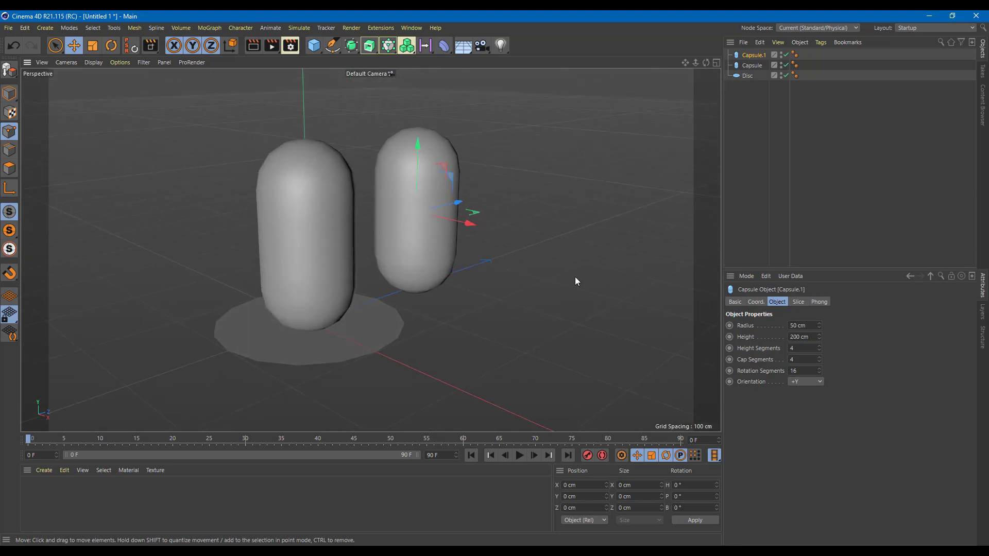
{"action": "left_click", "coordinate": [751, 76]}
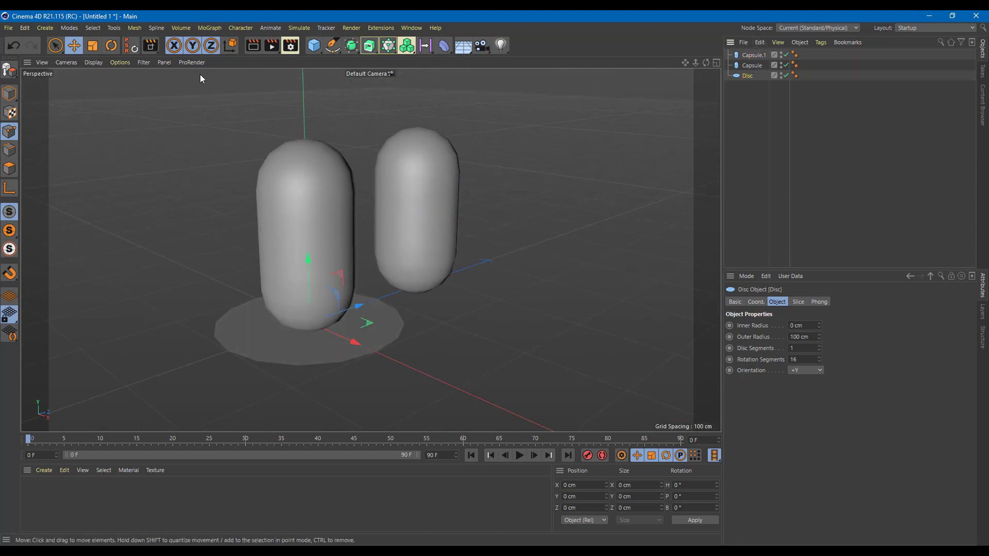
{"action": "left_click", "coordinate": [93, 45]}
{"action": "left_click_drag", "start_coordinate": [361, 304], "coordinate": [481, 264]}
{"action": "left_click_drag", "start_coordinate": [340, 188], "coordinate": [387, 193], "text": "alt"}
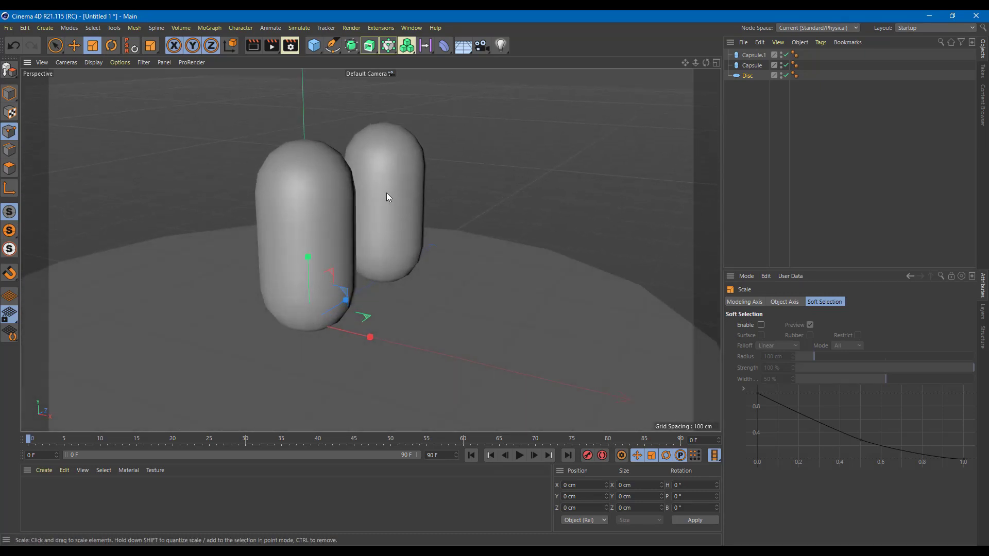
Step: Move both capsules together along the Z axis toward the front of the disc
{"action": "left_click", "coordinate": [754, 55]}
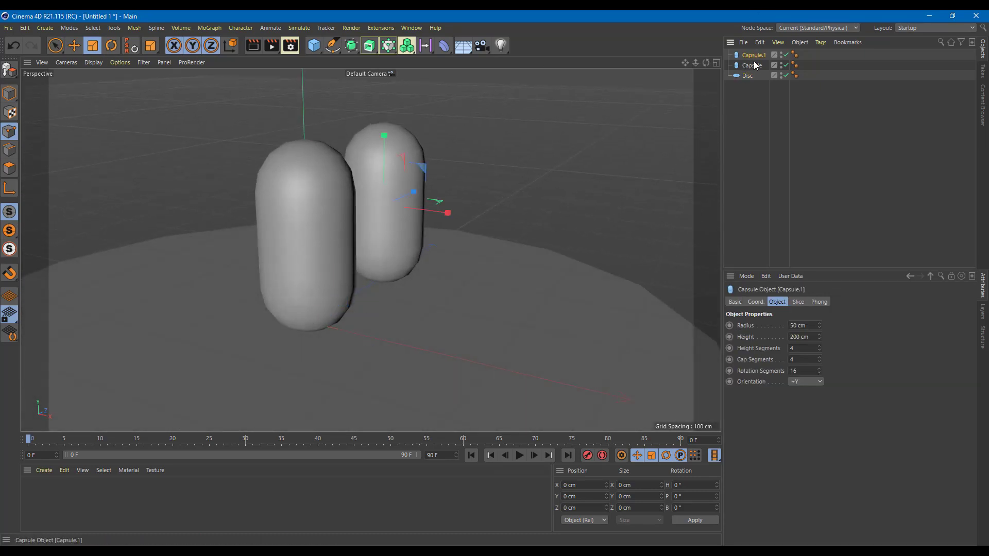
{"action": "left_click", "coordinate": [754, 65], "text": "shift"}
{"action": "left_click", "coordinate": [73, 45]}
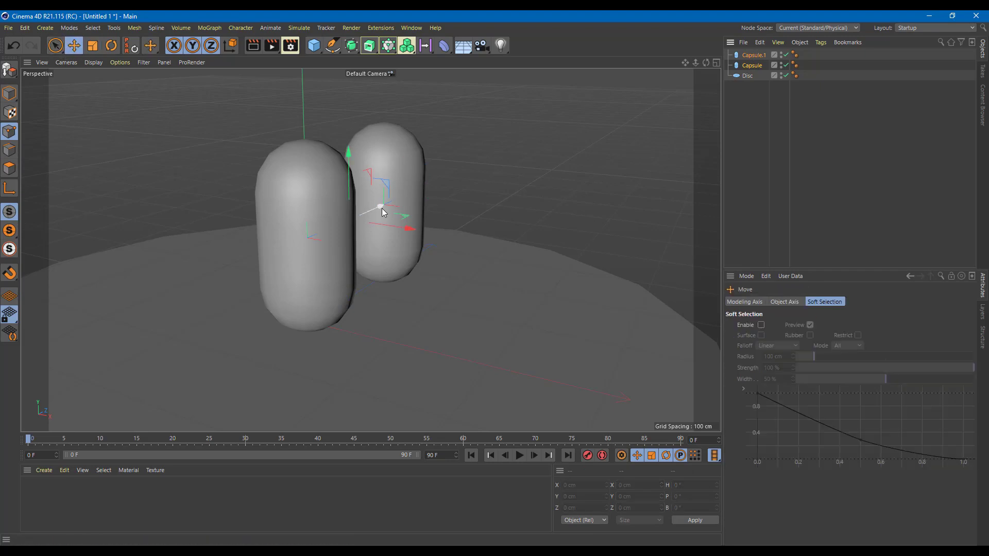
{"action": "left_click_drag", "start_coordinate": [380, 208], "coordinate": [341, 231]}
{"action": "mouse_move", "coordinate": [425, 207]}
{"action": "left_mouse_down", "text": "alt"}
{"action": "mouse_move", "coordinate": [383, 219]}
{"action": "mouse_move", "coordinate": [408, 209]}
{"action": "left_mouse_up", "text": "alt"}
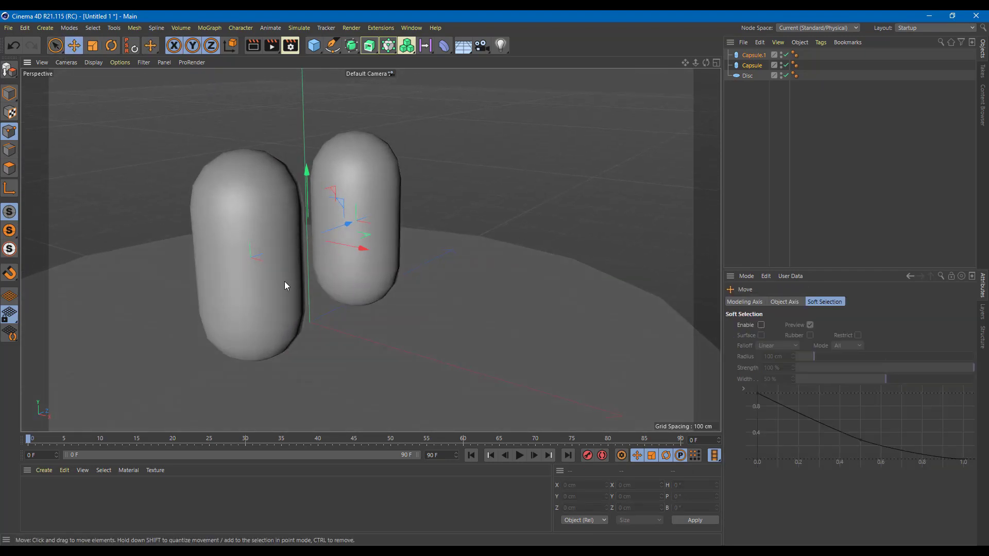
{"action": "left_click_drag", "start_coordinate": [284, 281], "coordinate": [492, 139], "text": "alt"}
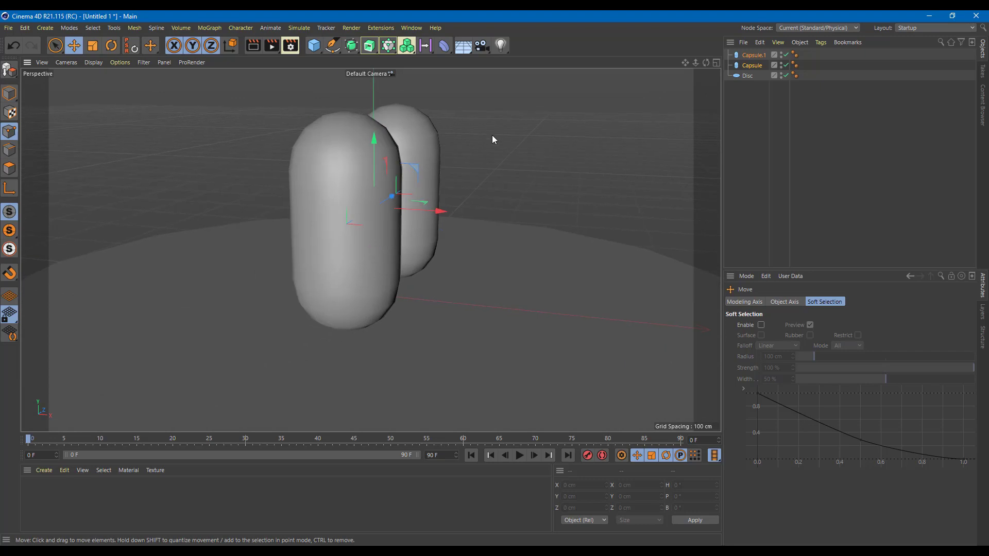
{"action": "scroll", "coordinate": [417, 203], "scroll_direction": "up", "scroll_amount": 2}
{"action": "scroll", "coordinate": [471, 202], "scroll_direction": "up", "scroll_amount": 1}
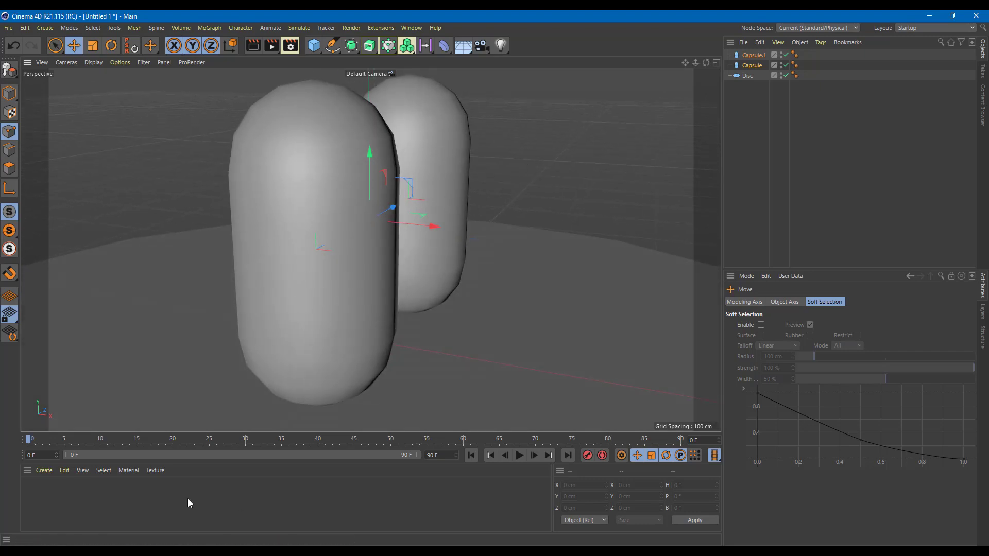
Step: Create a new material and apply it to the two selected capsules
{"action": "double_click", "coordinate": [188, 498]}
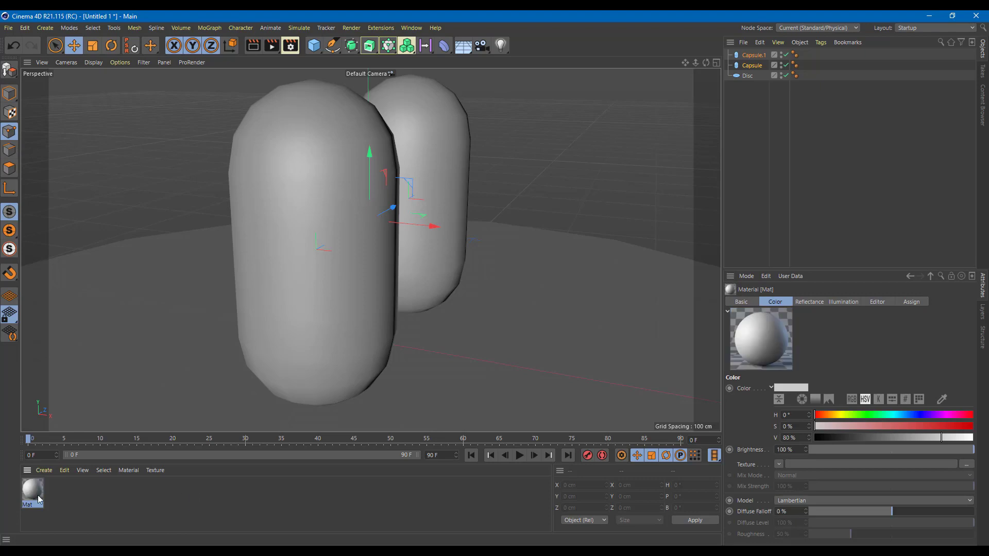
{"action": "left_click_drag", "start_coordinate": [27, 494], "coordinate": [295, 372]}
{"action": "mouse_move", "coordinate": [307, 286]}
{"action": "left_mouse_down"}
{"action": "mouse_move", "coordinate": [308, 277]}
{"action": "mouse_move", "coordinate": [301, 300]}
{"action": "left_mouse_up"}
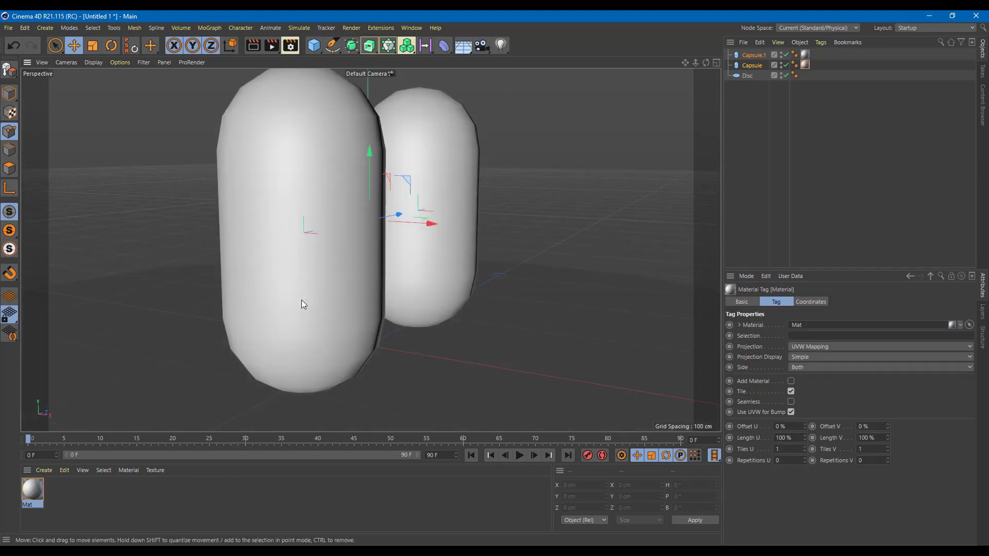
Step: Remove the material tag from Capsule.1 so only the front capsule keeps the material
{"action": "left_click", "coordinate": [817, 126]}
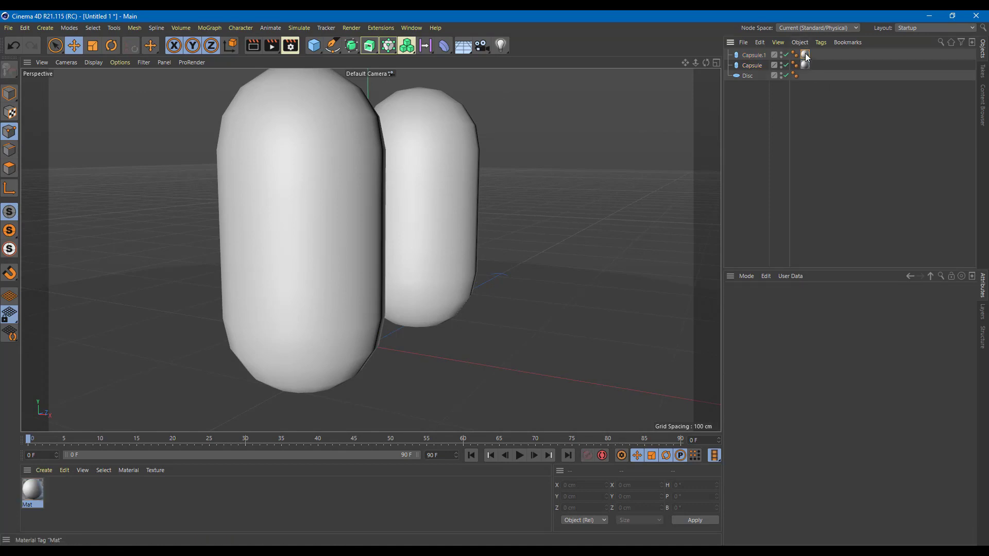
{"action": "left_click", "coordinate": [805, 54]}
{"action": "key", "text": "Delete"}
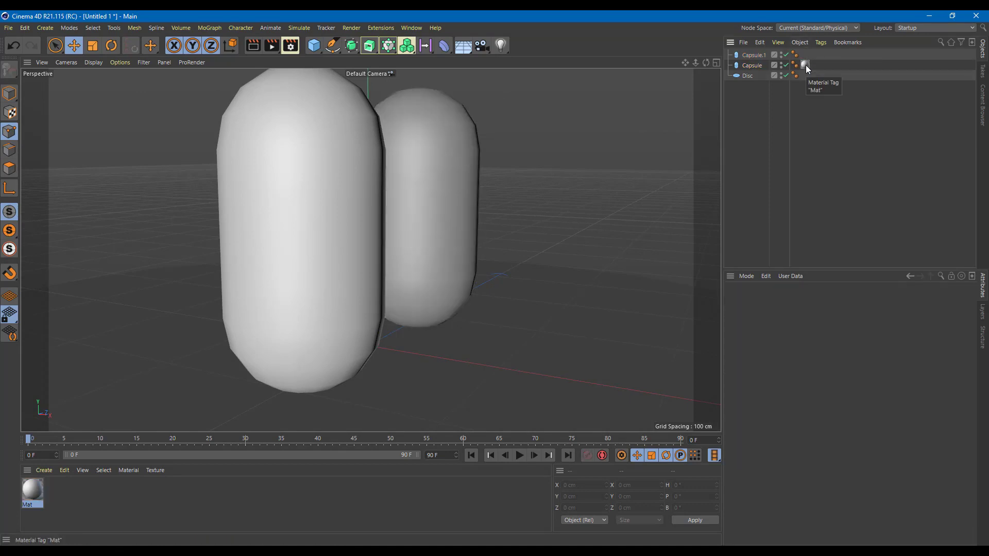
Step: Select the Mat material and render the viewport to preview it on the front capsule before adding transparency
{"action": "left_click", "coordinate": [27, 495]}
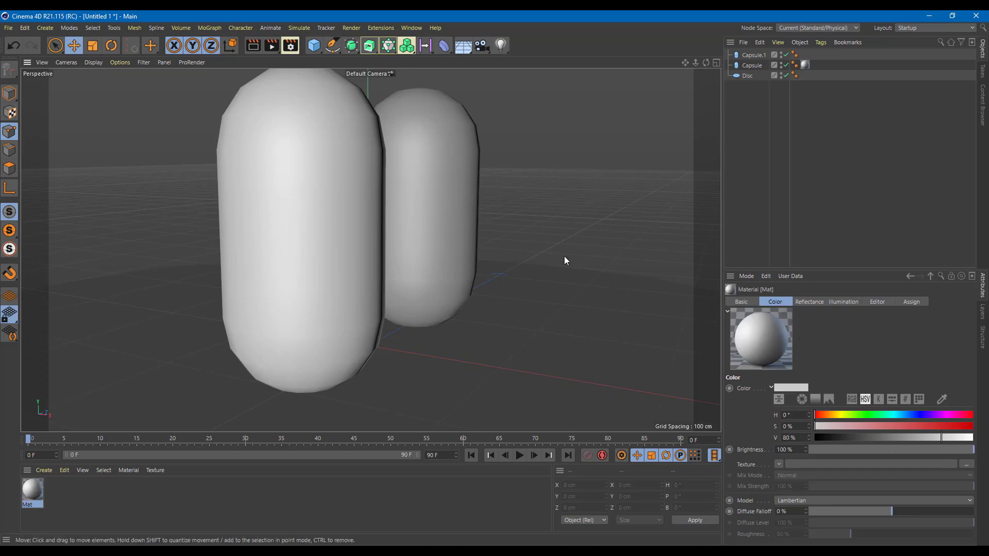
{"action": "left_click_drag", "start_coordinate": [564, 256], "coordinate": [570, 265], "text": "alt"}
{"action": "key", "text": "ctrl+r"}
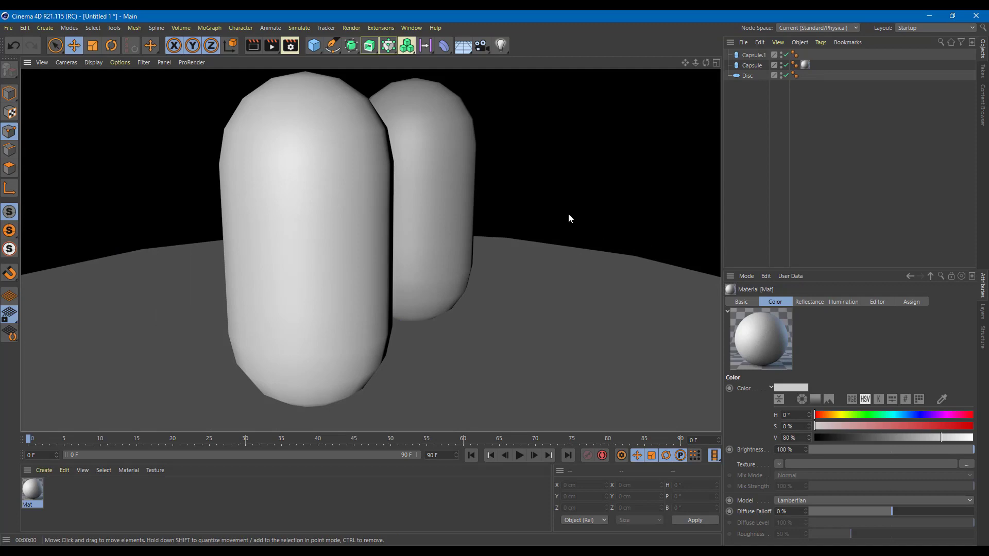
{"action": "left_click_drag", "start_coordinate": [570, 216], "coordinate": [593, 241], "text": "alt"}
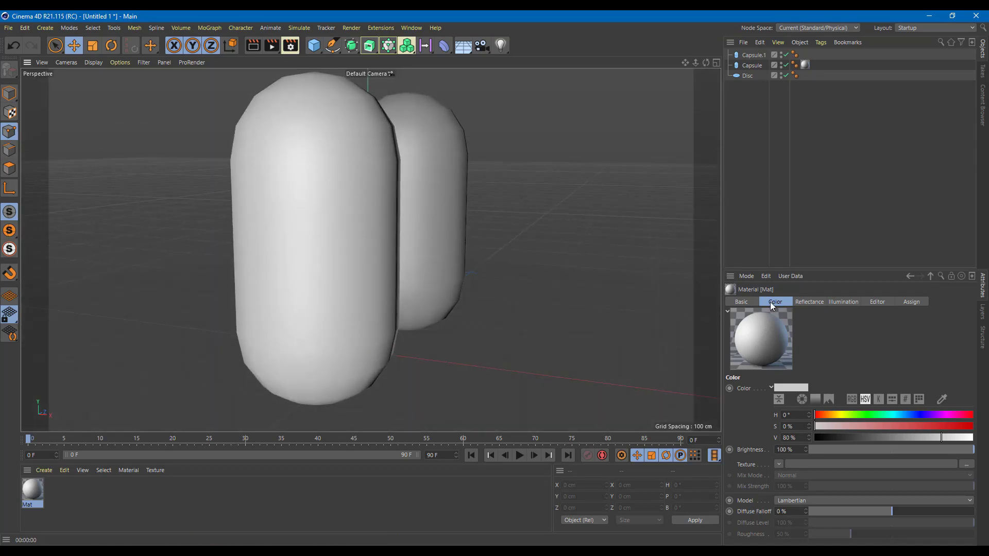
Step: Enable the Transparency channel of the Mat material and render the view to preview it
{"action": "left_click", "coordinate": [738, 301]}
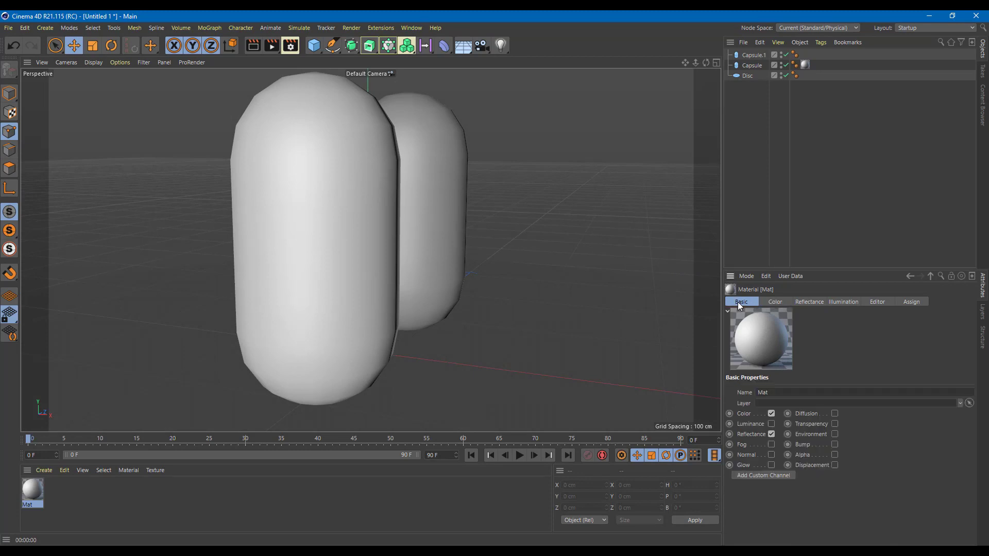
{"action": "left_click", "coordinate": [834, 424]}
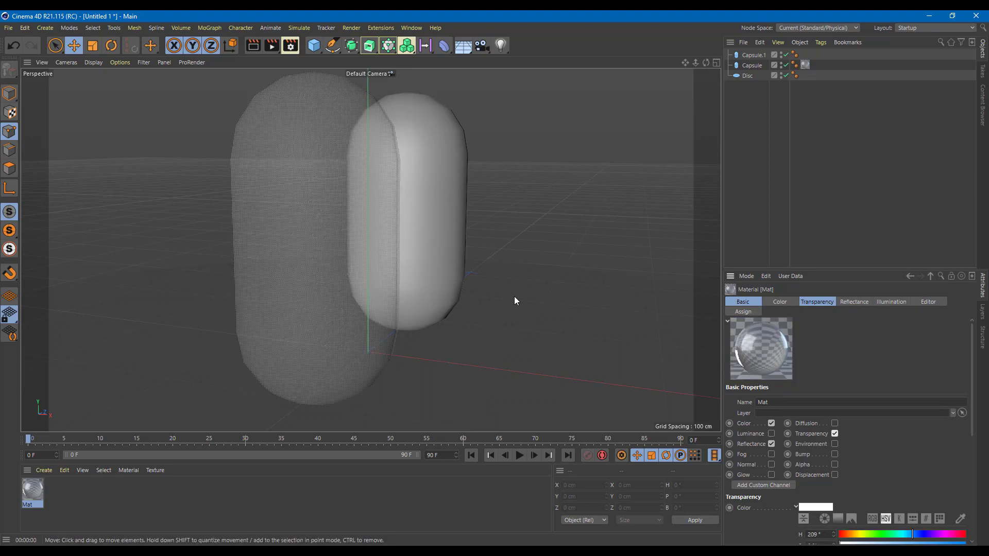
{"action": "mouse_move", "coordinate": [452, 279]}
{"action": "left_mouse_down", "text": "alt"}
{"action": "mouse_move", "coordinate": [476, 276]}
{"action": "mouse_move", "coordinate": [465, 279]}
{"action": "left_mouse_up", "text": "alt"}
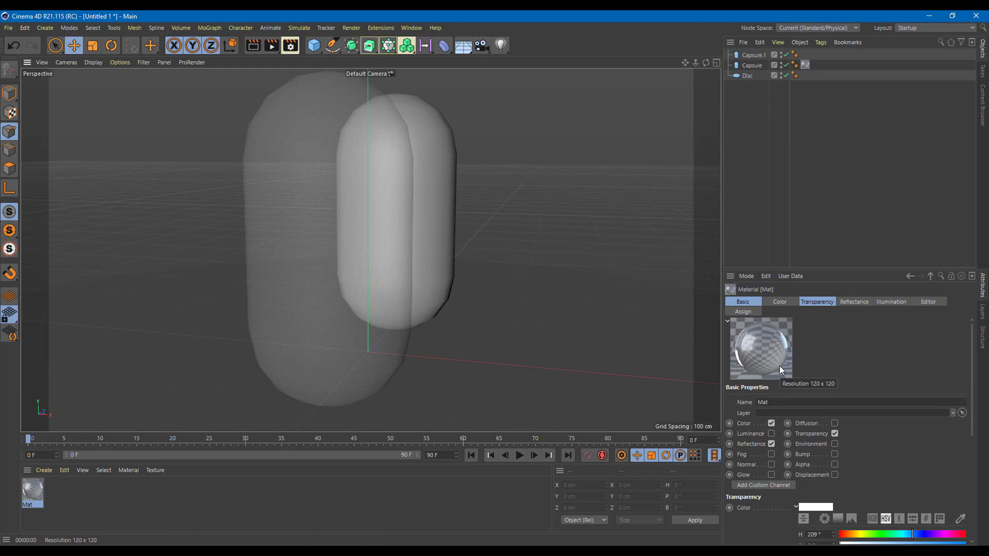
{"action": "key", "text": "ctrl+r"}
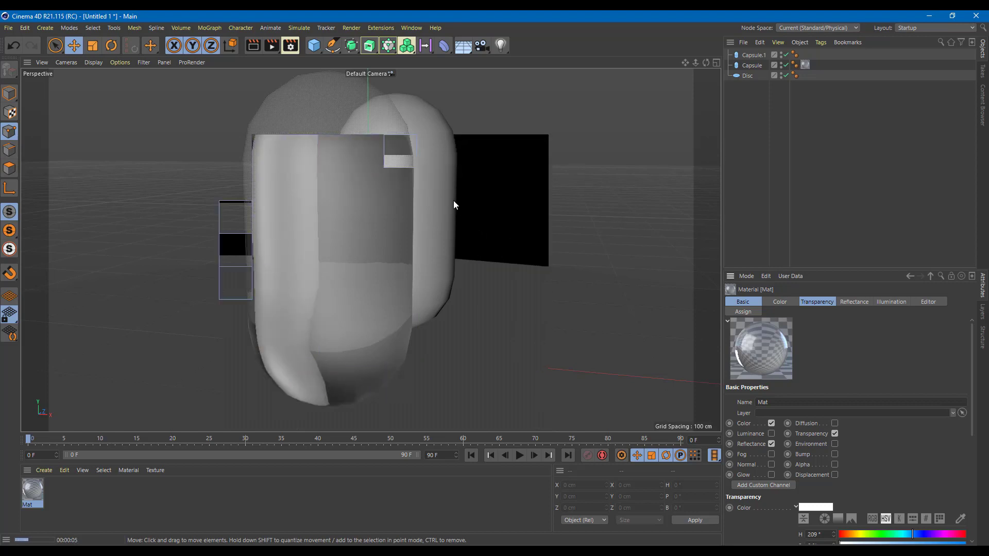
Step: Render the scene from several viewing angles to examine how the transparent capsule distorts the one behind it
{"action": "left_click", "coordinate": [387, 171]}
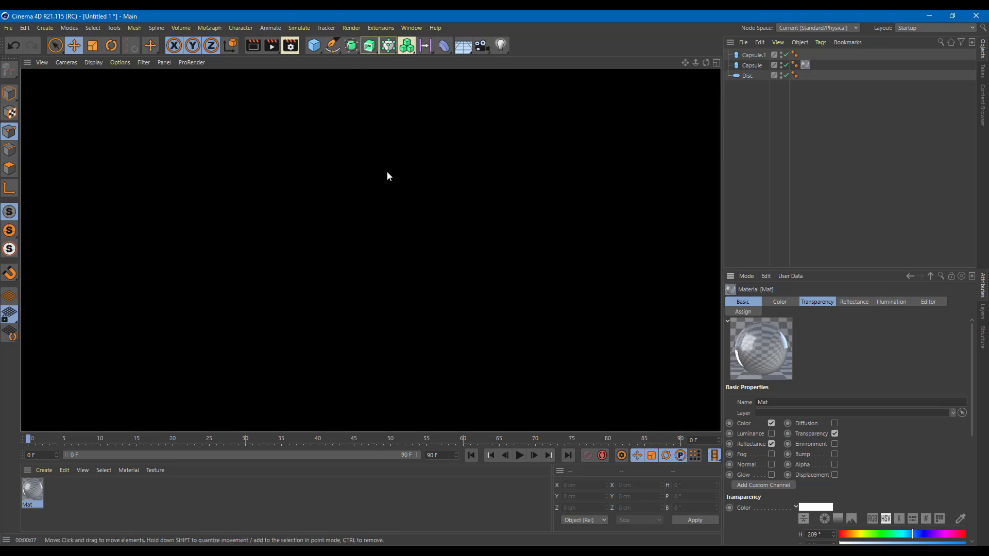
{"action": "scroll", "coordinate": [383, 261], "scroll_direction": "up", "scroll_amount": 2}
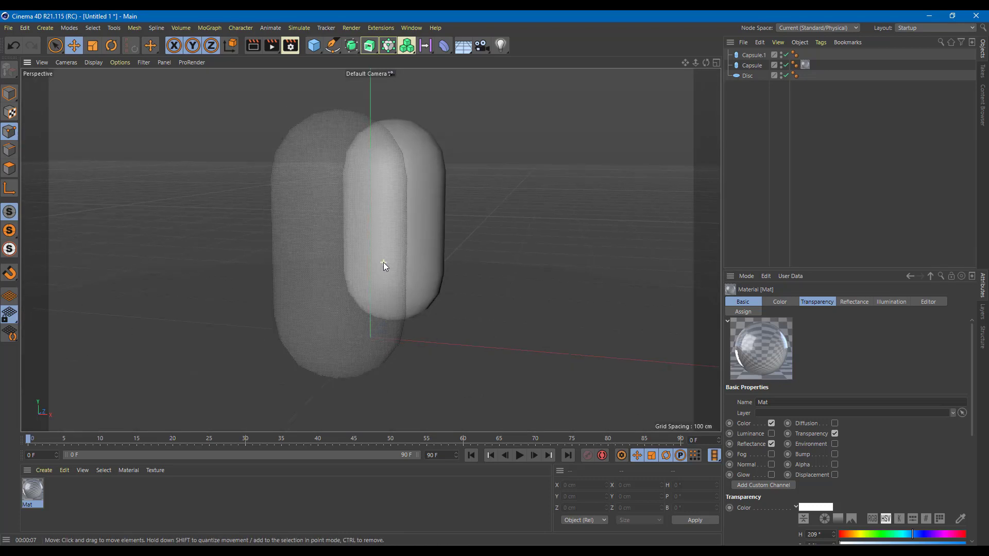
{"action": "key", "text": "ctrl+r"}
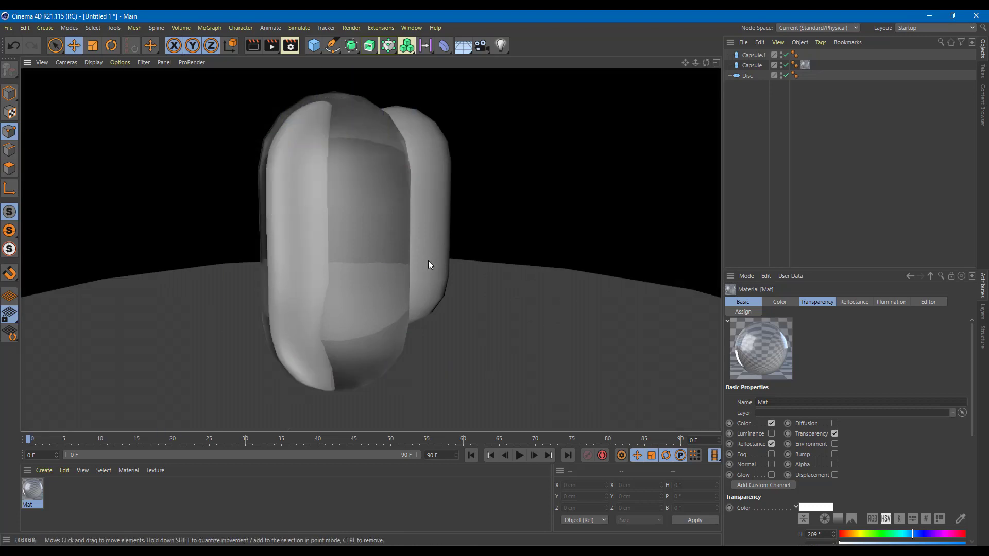
{"action": "left_click_drag", "start_coordinate": [428, 261], "coordinate": [396, 262], "text": "alt"}
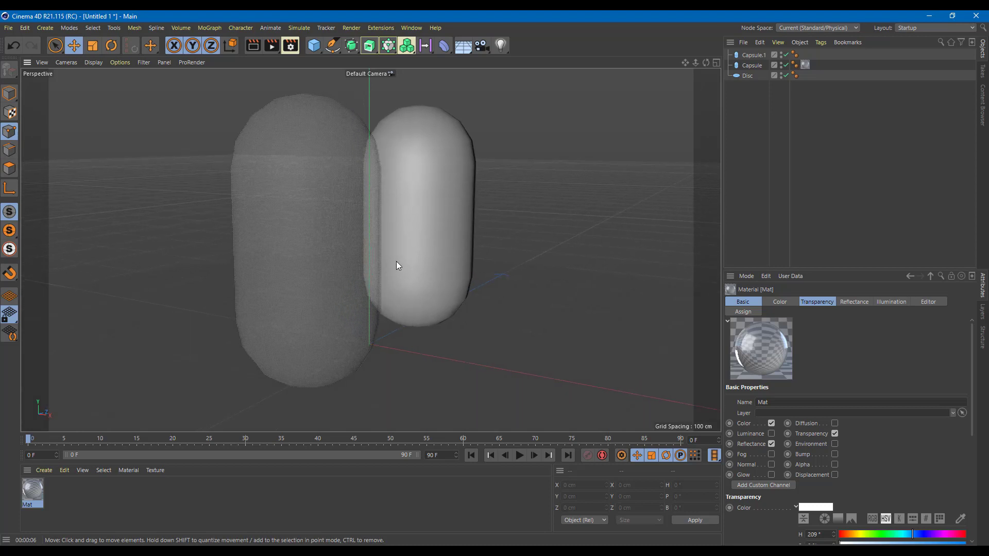
{"action": "key", "text": "ctrl+r"}
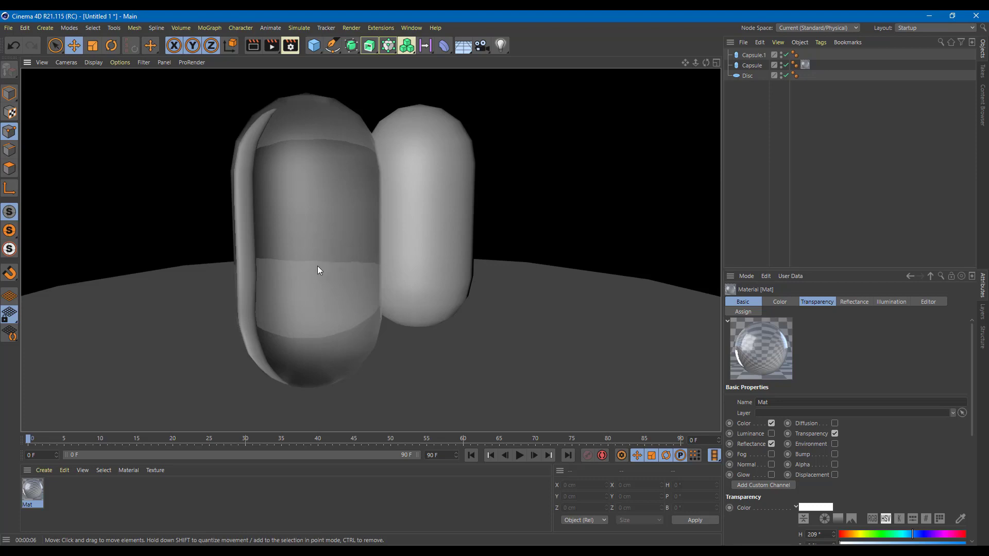
{"action": "left_click_drag", "start_coordinate": [319, 268], "coordinate": [388, 264], "text": "alt"}
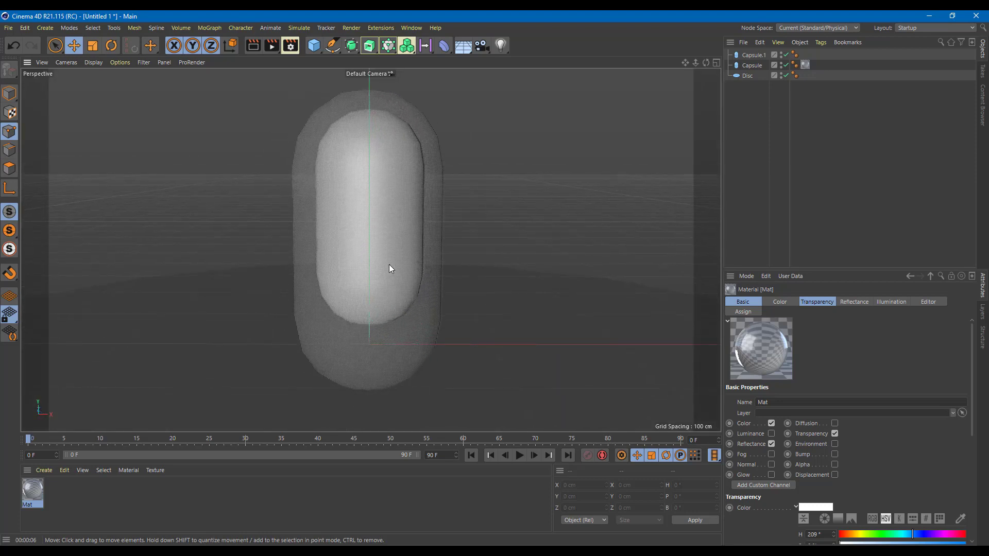
{"action": "key", "text": "ctrl+r"}
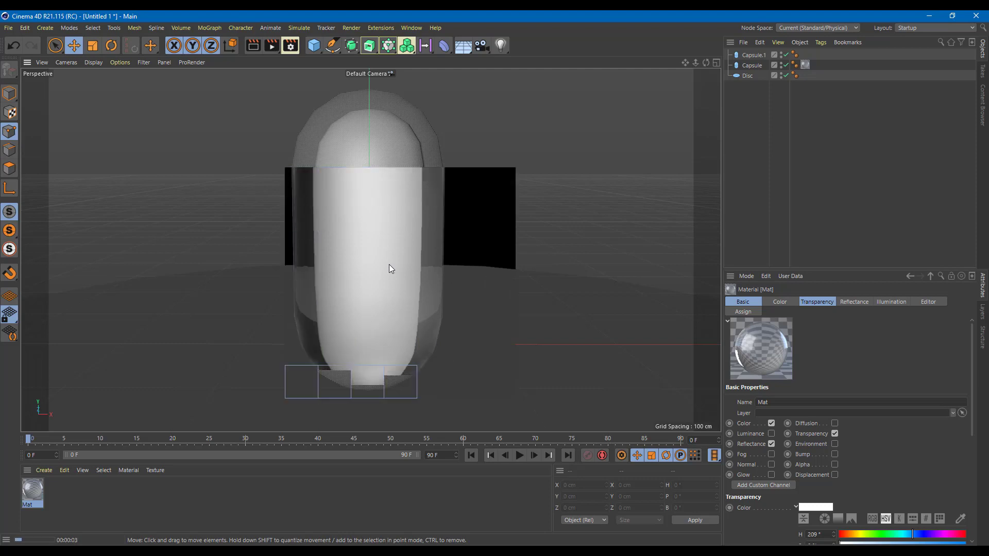
{"action": "scroll", "coordinate": [388, 265], "scroll_direction": "down", "scroll_amount": 2}
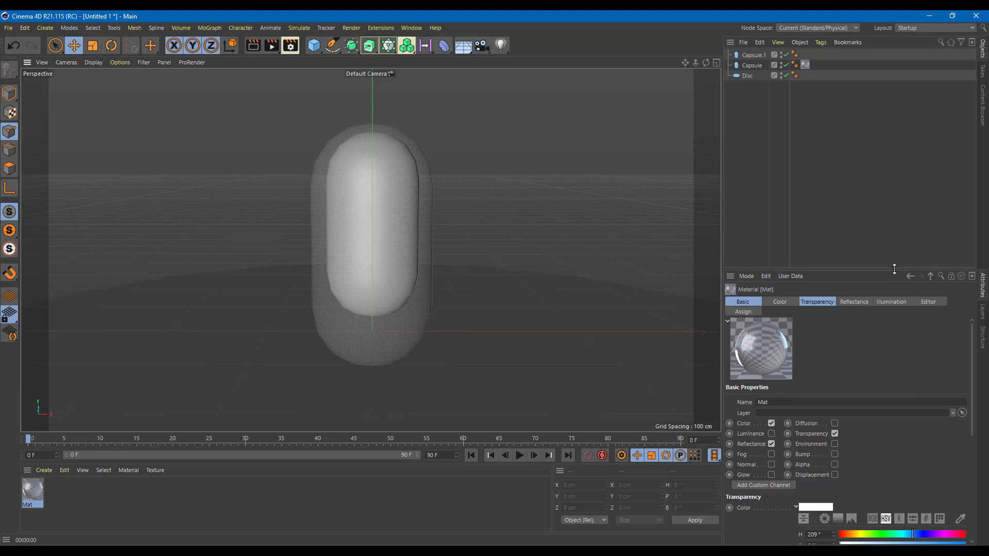
Step: Enlarge the material settings area, set the transparency Refraction to 1 and render the view
{"action": "left_click_drag", "start_coordinate": [895, 266], "coordinate": [878, 97]}
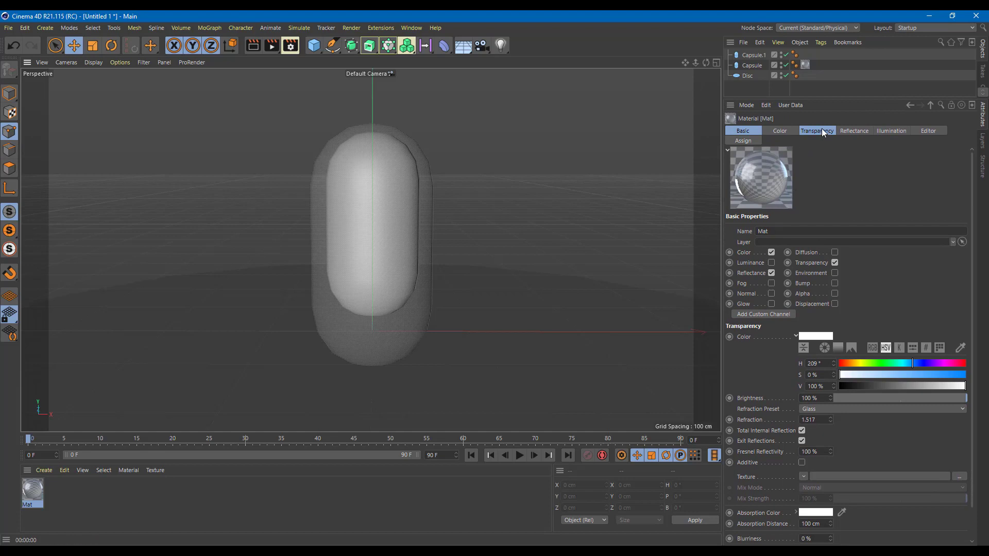
{"action": "scroll", "coordinate": [970, 285], "scroll_direction": "down", "scroll_amount": 2}
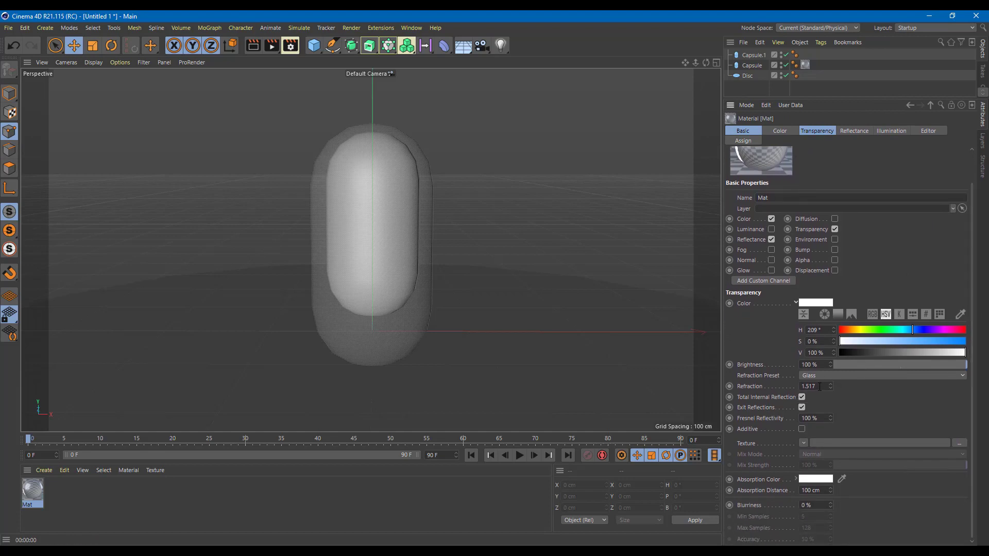
{"action": "left_click_drag", "start_coordinate": [815, 386], "coordinate": [788, 386]}
{"action": "type", "text": "1"}
{"action": "key", "text": "Return"}
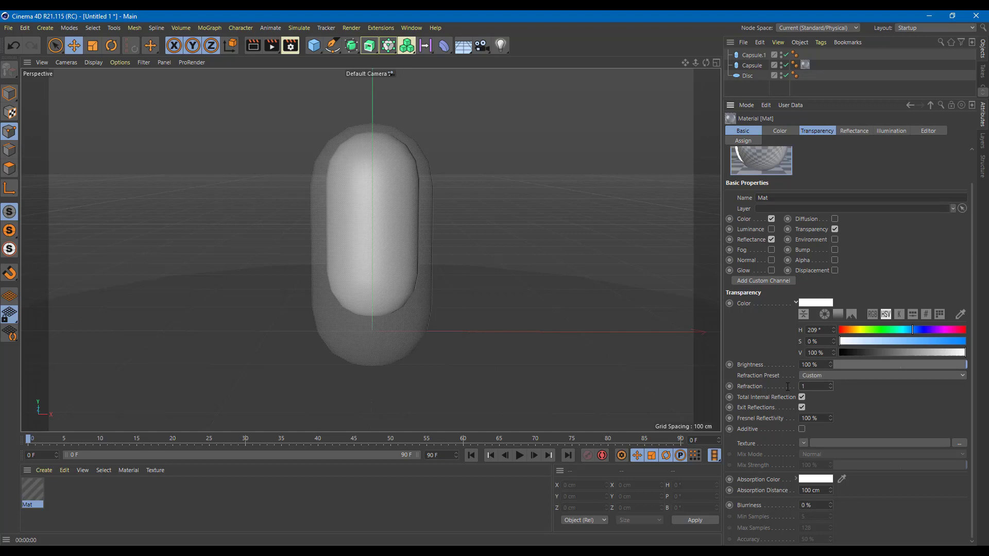
{"action": "key", "text": "ctrl+r"}
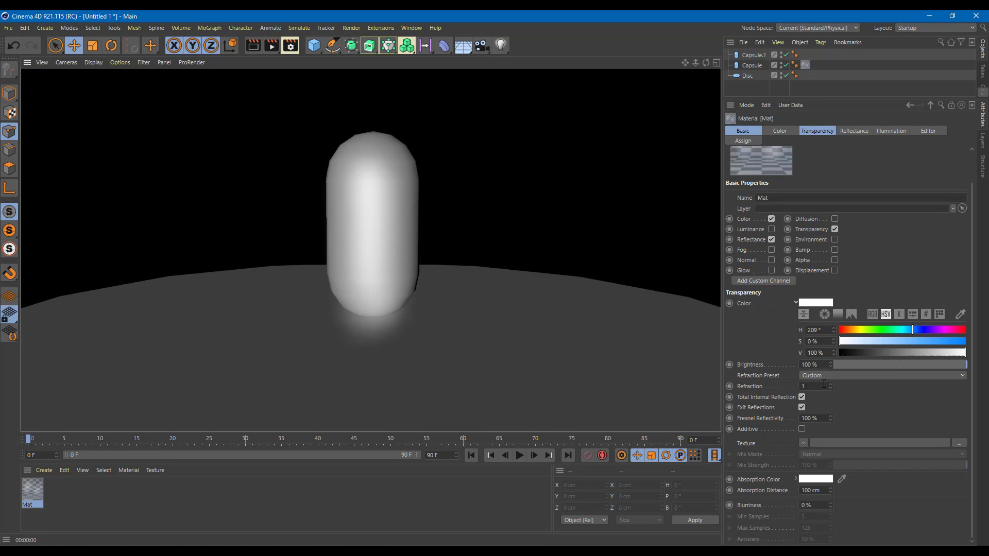
Step: Set the transparency Refraction to 1.2 and render the view to compare the distortion
{"action": "double_click", "coordinate": [801, 386]}
{"action": "type", "text": "1.2"}
{"action": "key", "text": "Return"}
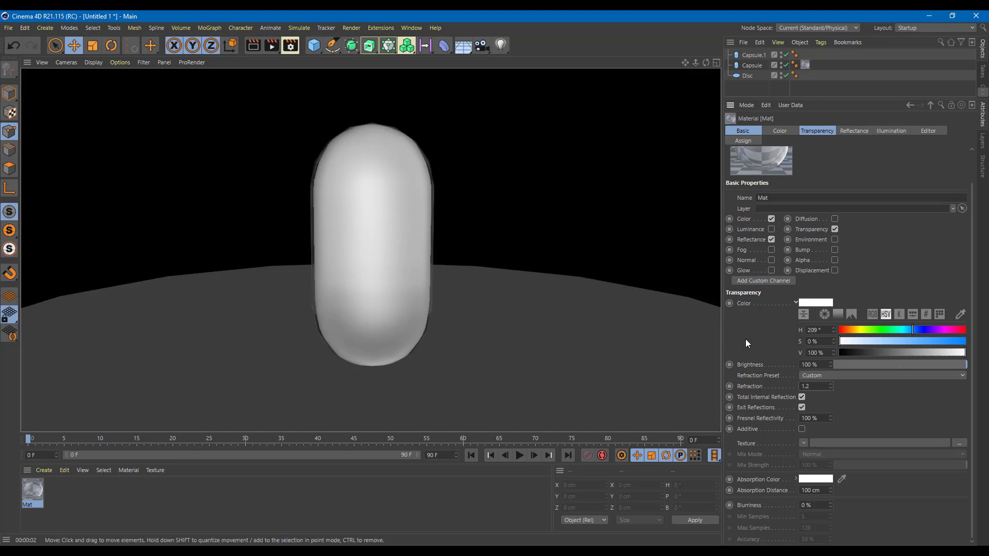
Step: Set the transparency Refraction to 2 and render the view
{"action": "left_click", "coordinate": [808, 386]}
{"action": "type", "text": "2"}
{"action": "key", "text": "Return"}
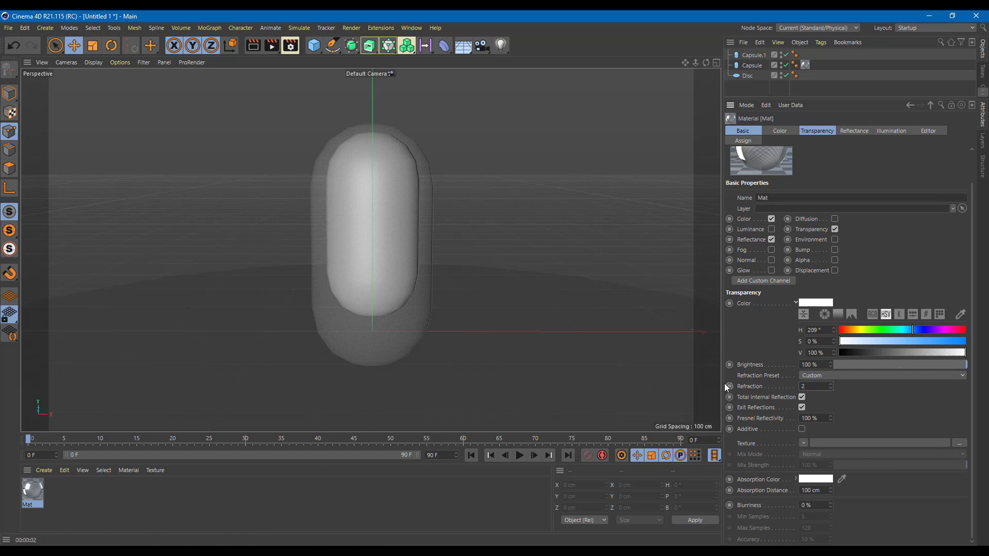
{"action": "key", "text": "ctrl+r"}
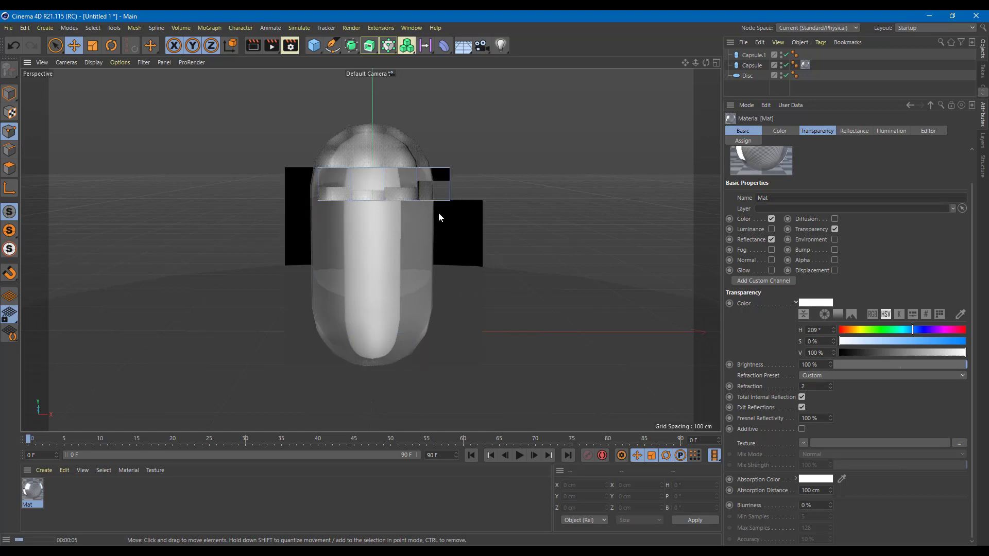
Step: Delete the opaque capsule that stands behind the transparent one
{"action": "left_click", "coordinate": [457, 234]}
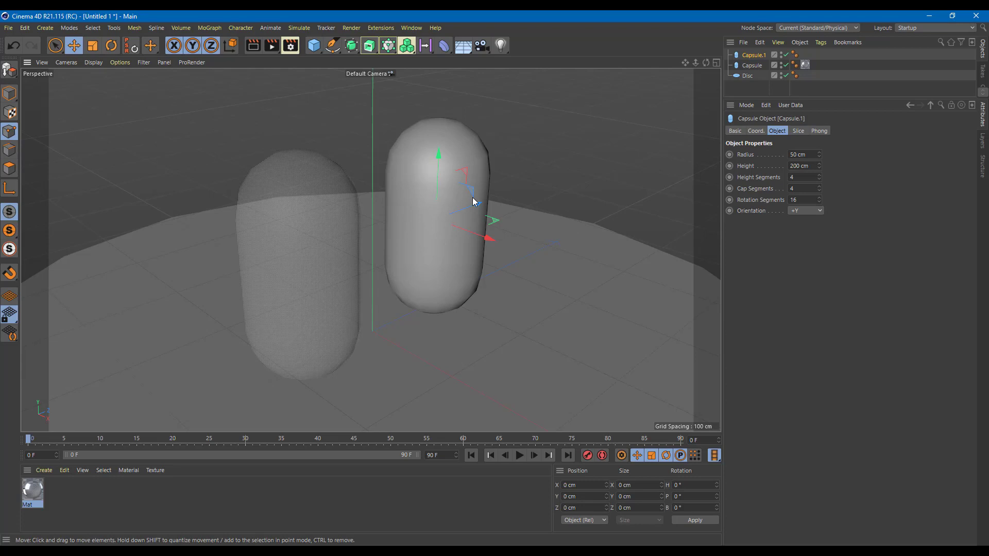
{"action": "left_click", "coordinate": [752, 64]}
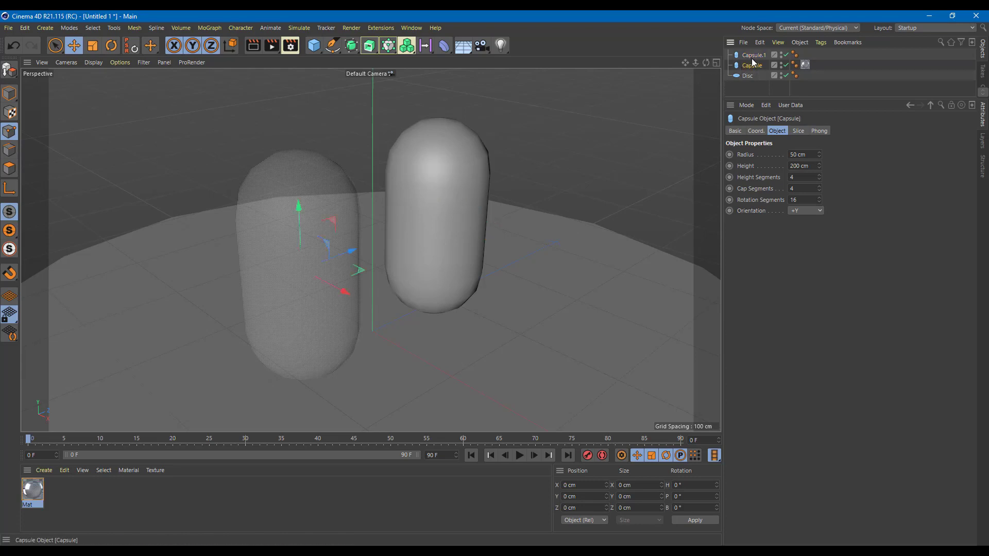
{"action": "left_click", "coordinate": [753, 55]}
{"action": "key", "text": "Delete"}
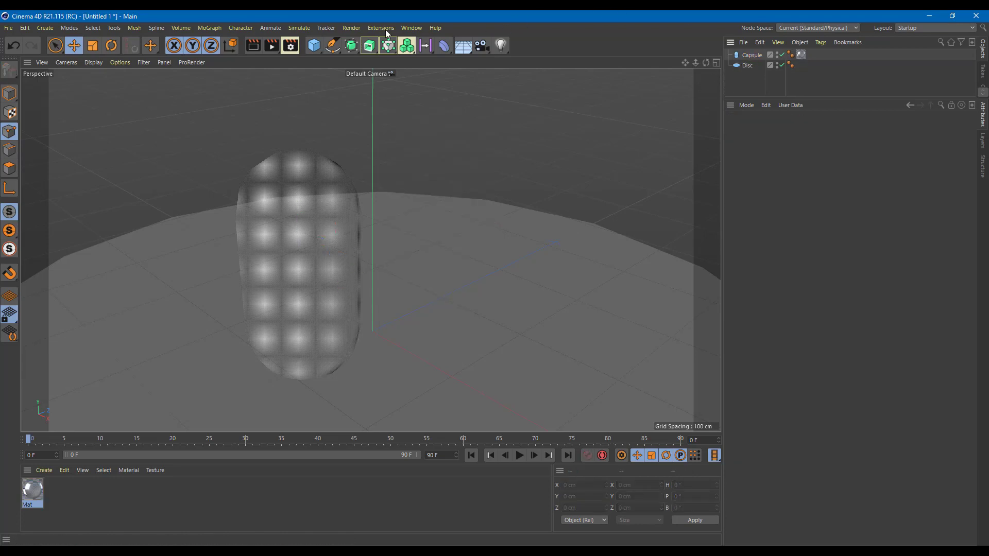
Step: Add a Figure primitive behind the transparent capsule and render the view from the front
{"action": "left_click", "coordinate": [314, 45]}
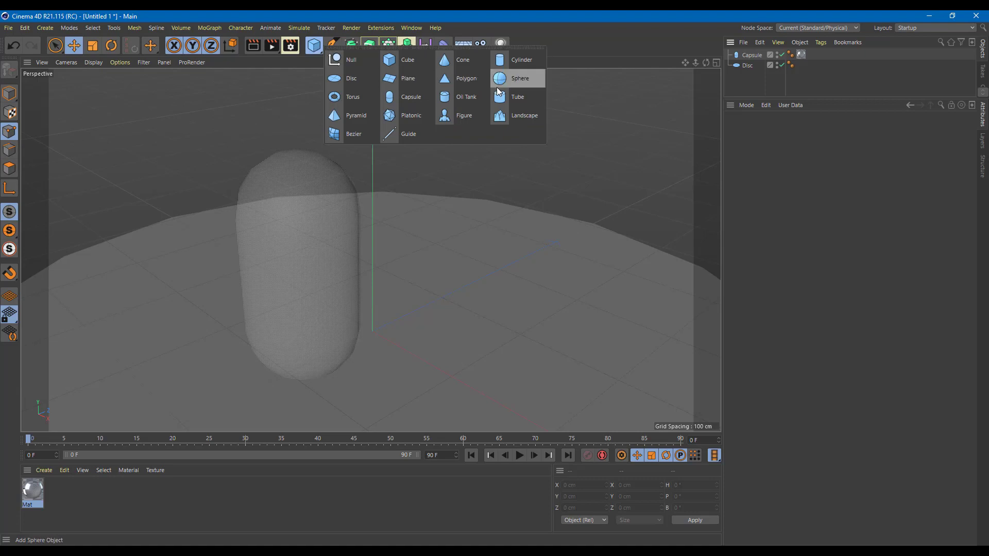
{"action": "left_click", "coordinate": [471, 112]}
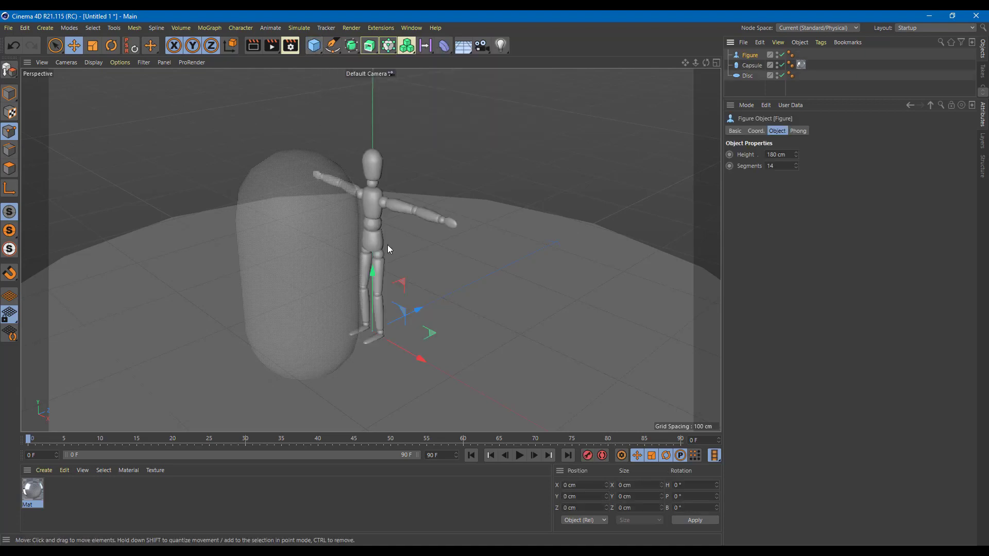
{"action": "left_click_drag", "start_coordinate": [406, 314], "coordinate": [454, 296]}
{"action": "left_click_drag", "start_coordinate": [454, 296], "coordinate": [503, 276], "text": "alt"}
{"action": "key", "text": "ctrl+r"}
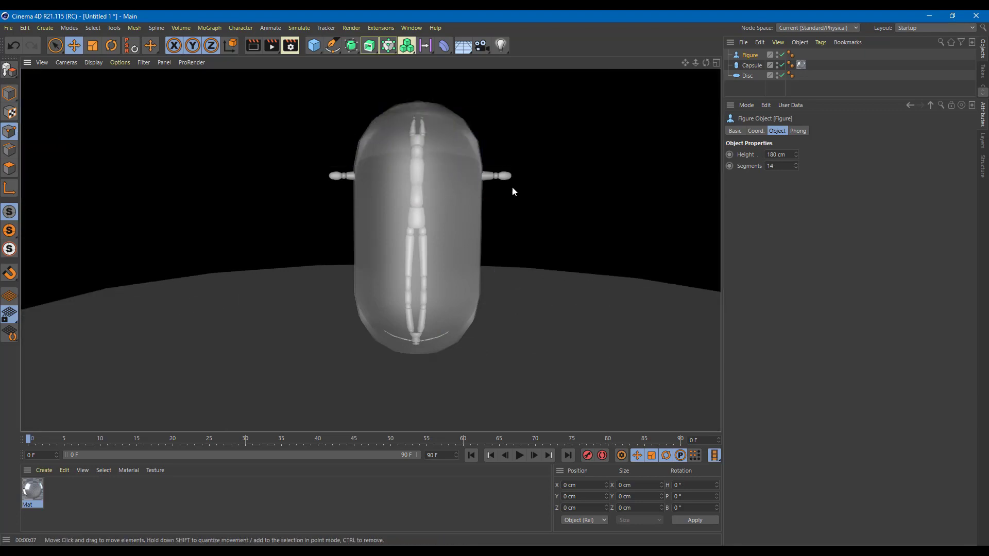
{"action": "scroll", "coordinate": [524, 251], "scroll_direction": "down", "scroll_amount": 1}
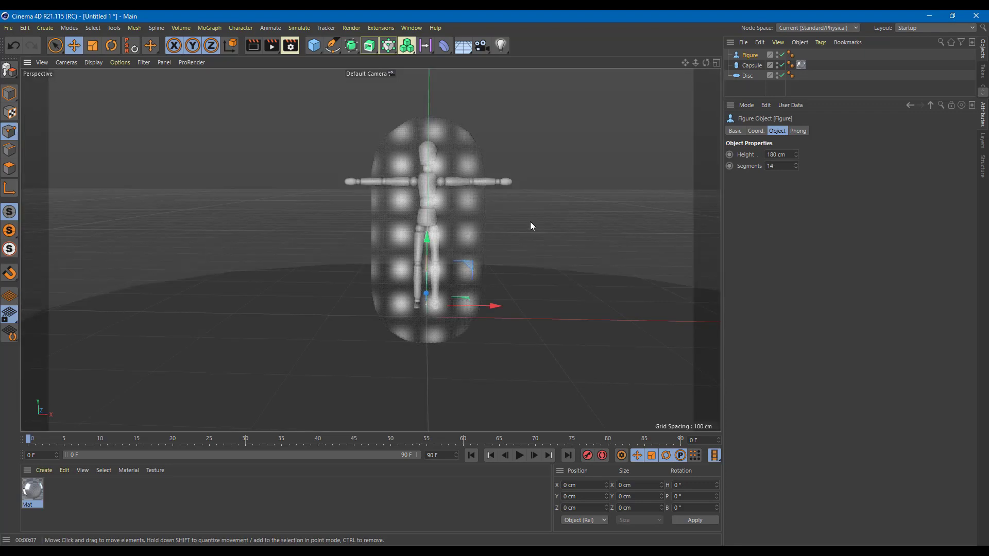
Step: Add a Beckmann reflectance layer to the capsule's transparent material
{"action": "left_click", "coordinate": [41, 497]}
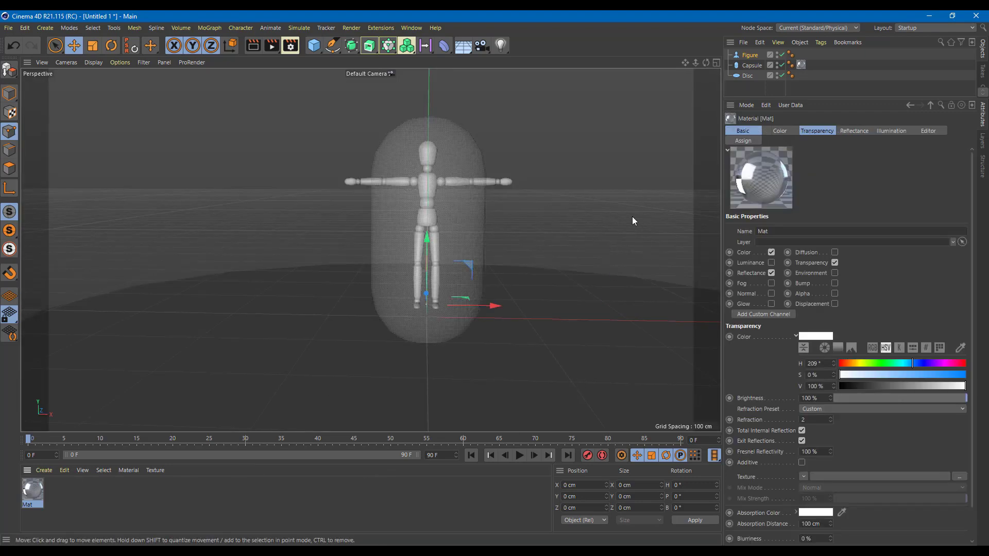
{"action": "left_click_drag", "start_coordinate": [632, 216], "coordinate": [607, 231], "text": "alt"}
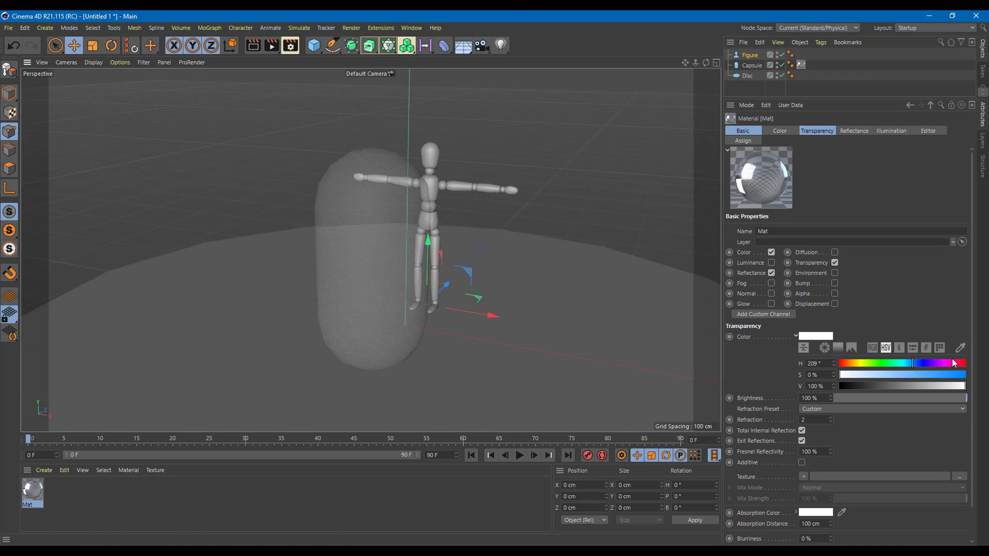
{"action": "left_click", "coordinate": [779, 132]}
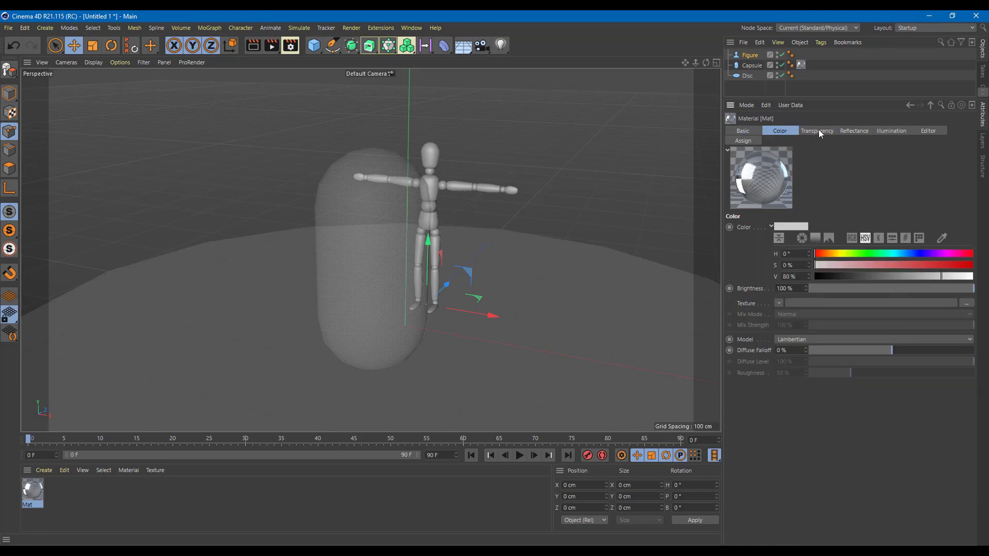
{"action": "left_click", "coordinate": [850, 132]}
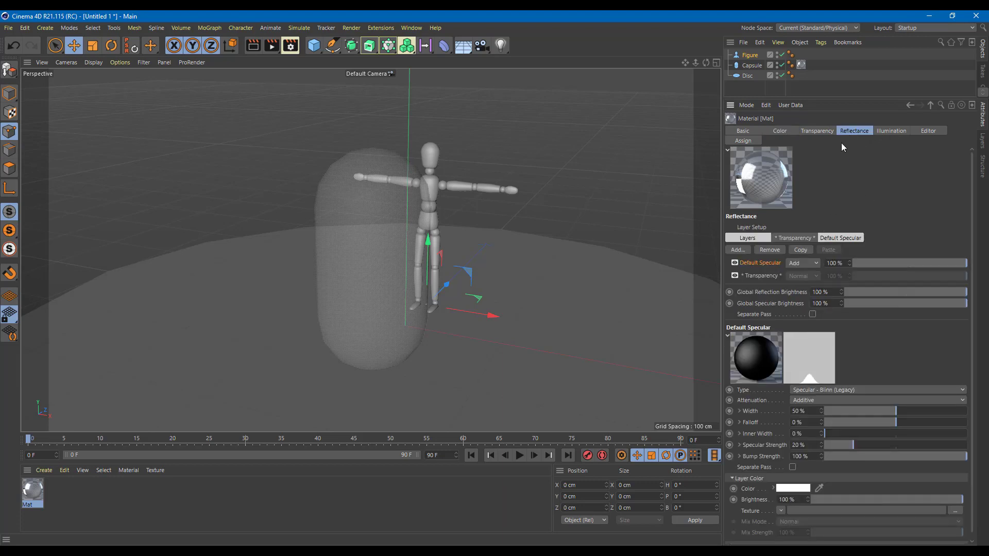
{"action": "left_click", "coordinate": [741, 251]}
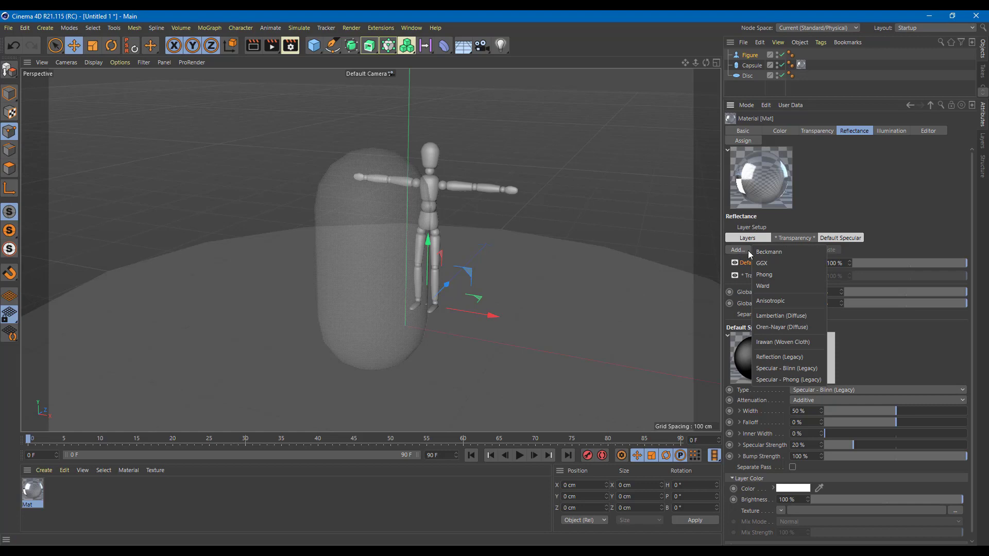
{"action": "left_click", "coordinate": [784, 251]}
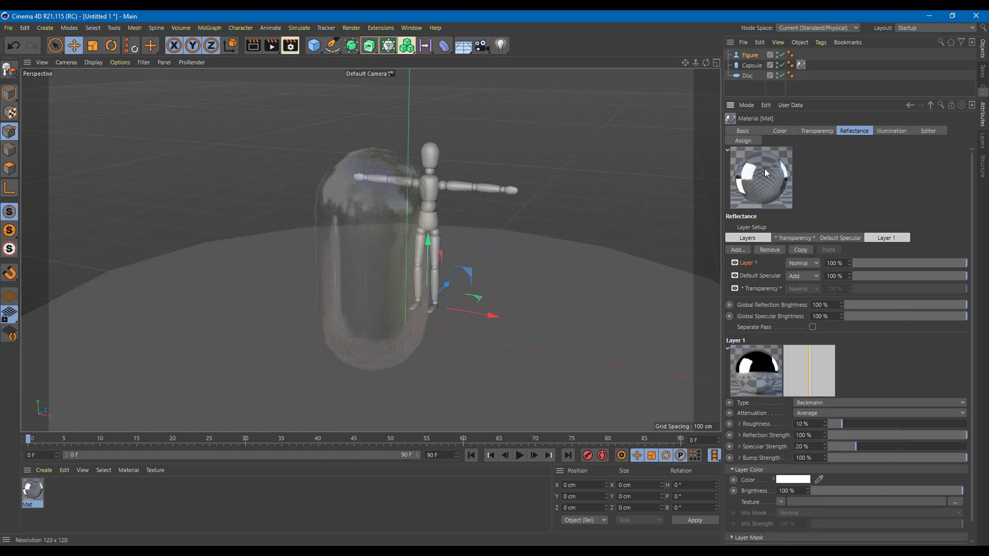
Step: Render the front view to examine the reflections and the refracted figure in the capsule
{"action": "left_click_drag", "start_coordinate": [571, 252], "coordinate": [589, 248], "text": "alt"}
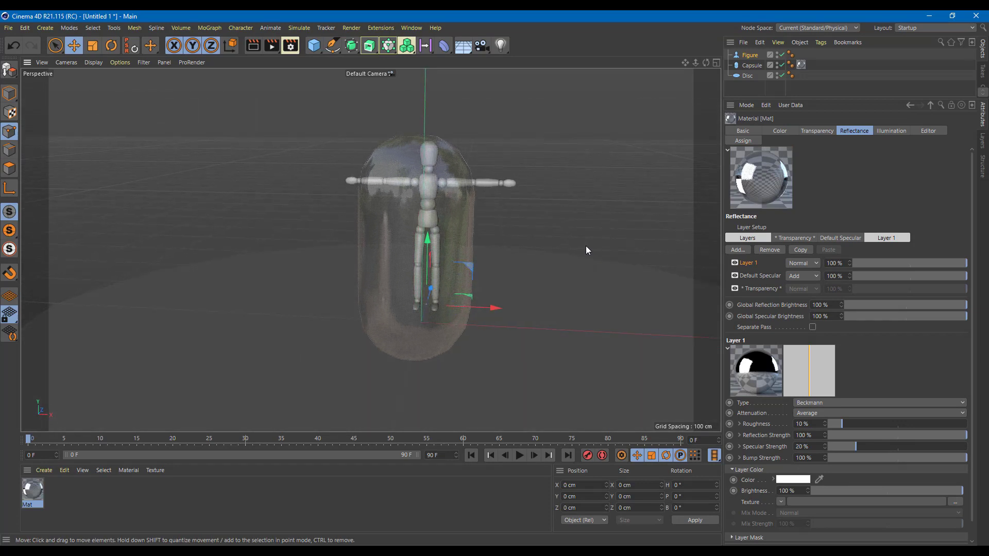
{"action": "key", "text": "ctrl+r"}
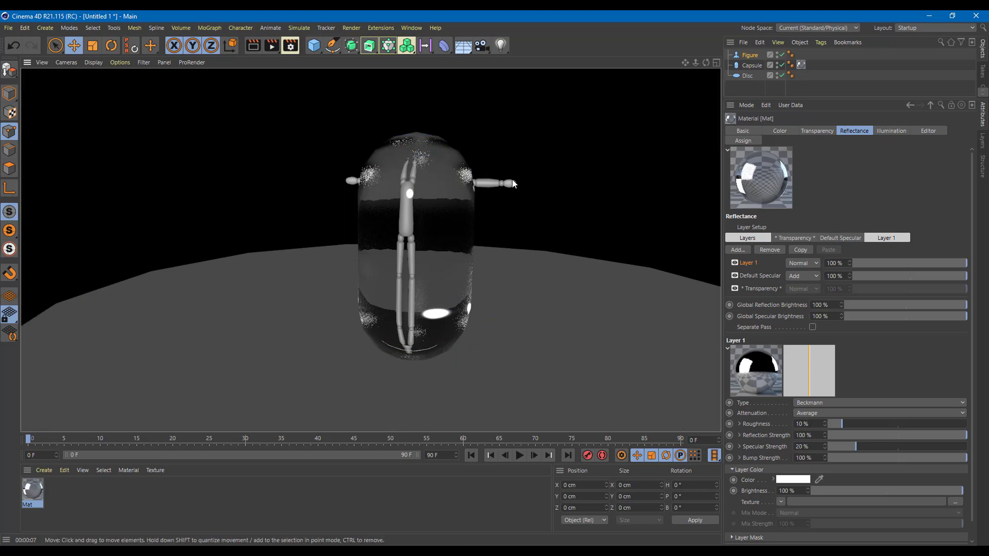
{"action": "scroll", "coordinate": [517, 222], "scroll_direction": "down", "scroll_amount": 1}
{"action": "scroll", "coordinate": [517, 222], "scroll_direction": "up", "scroll_amount": 1}
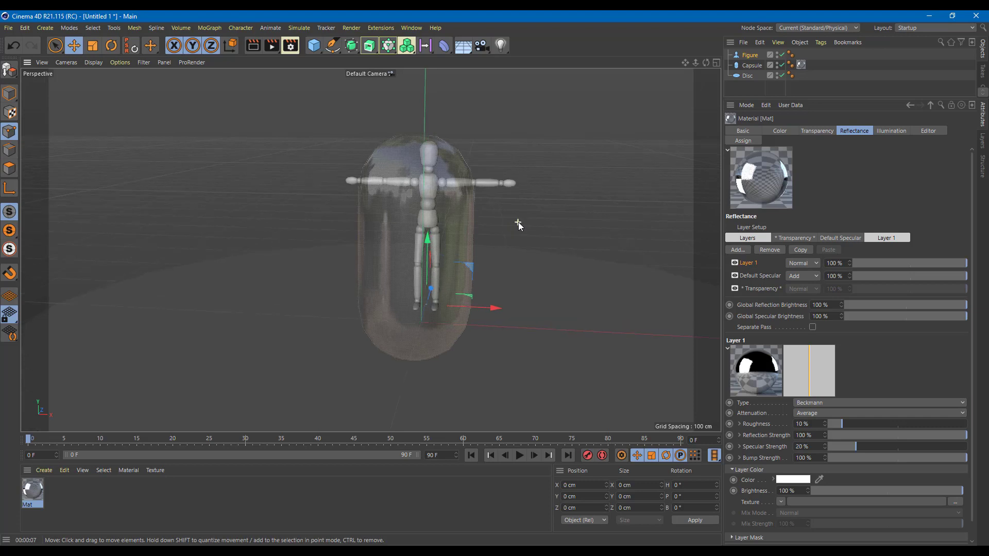
Step: Tint the material's transparency color purple-blue with H 242°, S 44% and V 79%, and render the view
{"action": "left_click", "coordinate": [819, 133]}
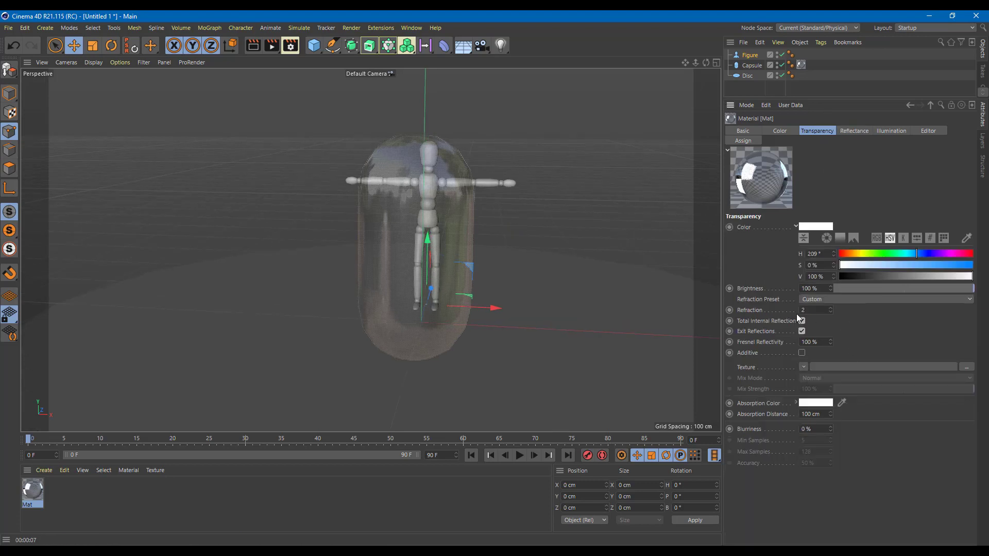
{"action": "left_click_drag", "start_coordinate": [894, 265], "coordinate": [945, 276]}
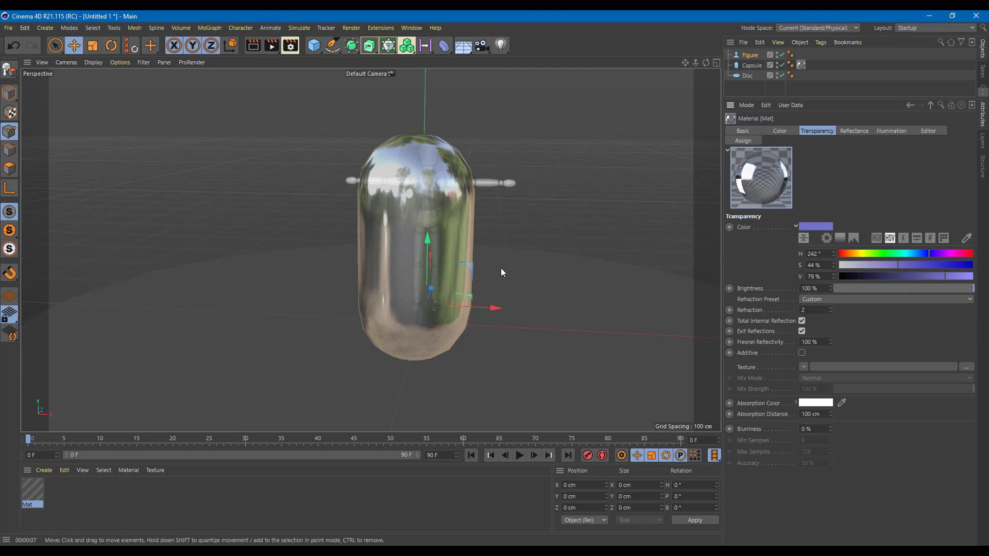
{"action": "key", "text": "ctrl+r"}
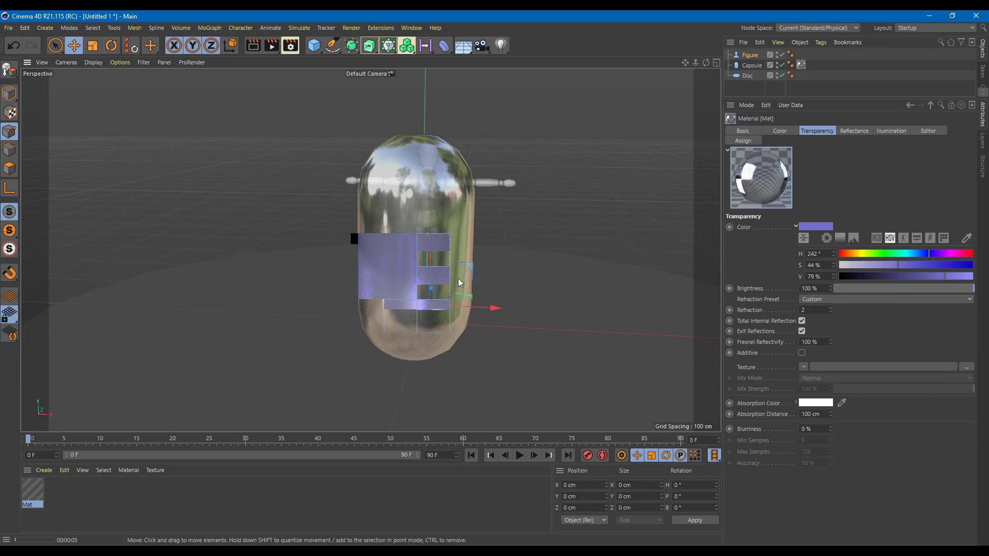
{"action": "scroll", "coordinate": [458, 278], "scroll_direction": "down", "scroll_amount": 1}
Step: Change the transparency color to a pale green with hue 119° and saturation 20%, and render the view
{"action": "left_click_drag", "start_coordinate": [859, 265], "coordinate": [869, 266]}
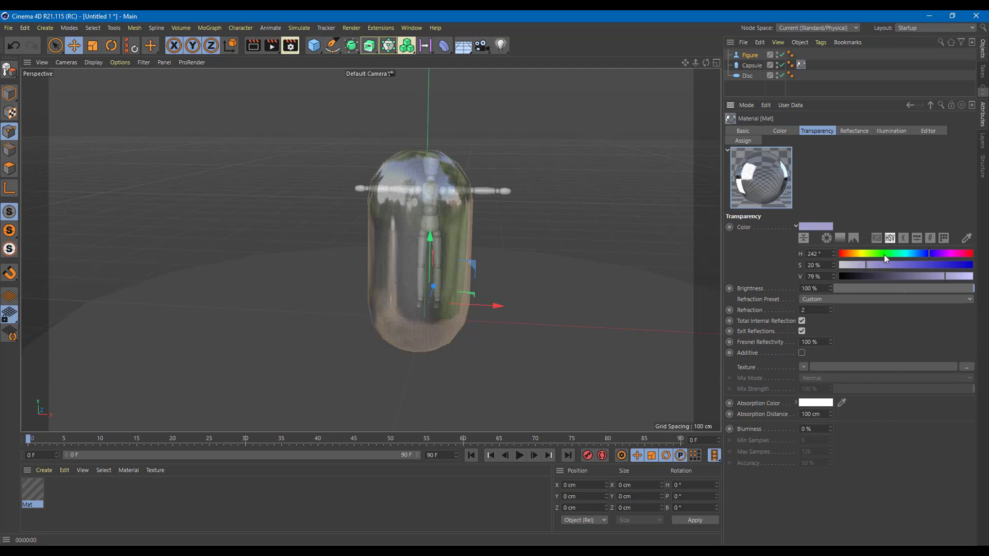
{"action": "left_click", "coordinate": [884, 254]}
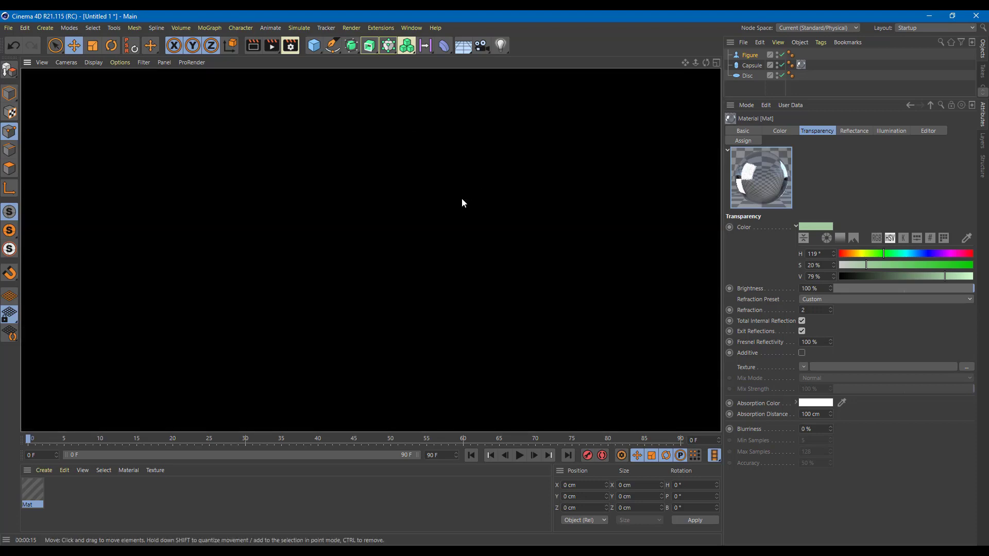
{"action": "scroll", "coordinate": [466, 226], "scroll_direction": "up", "scroll_amount": 2}
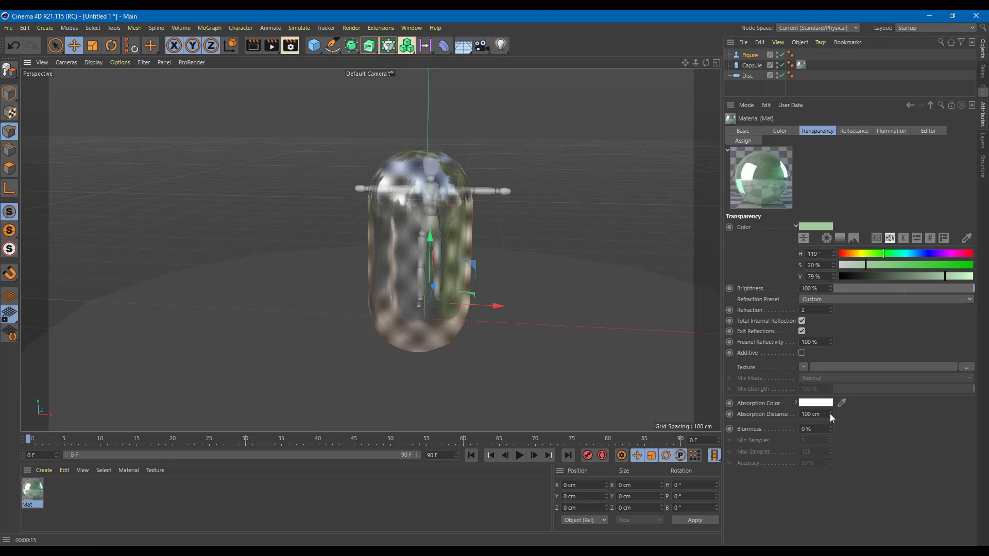
Step: Set the transparency's Absorption Distance to 8 cm and render the view
{"action": "left_click_drag", "start_coordinate": [831, 415], "coordinate": [814, 415]}
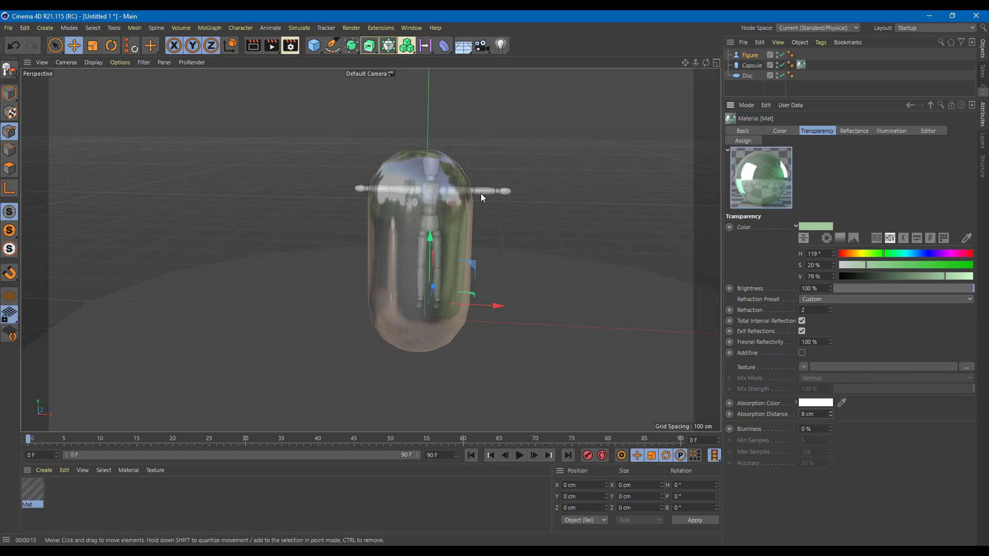
{"action": "scroll", "coordinate": [477, 182], "scroll_direction": "up", "scroll_amount": 3}
{"action": "scroll", "coordinate": [477, 182], "scroll_direction": "down", "scroll_amount": 7}
{"action": "scroll", "coordinate": [477, 182], "scroll_direction": "up", "scroll_amount": 2}
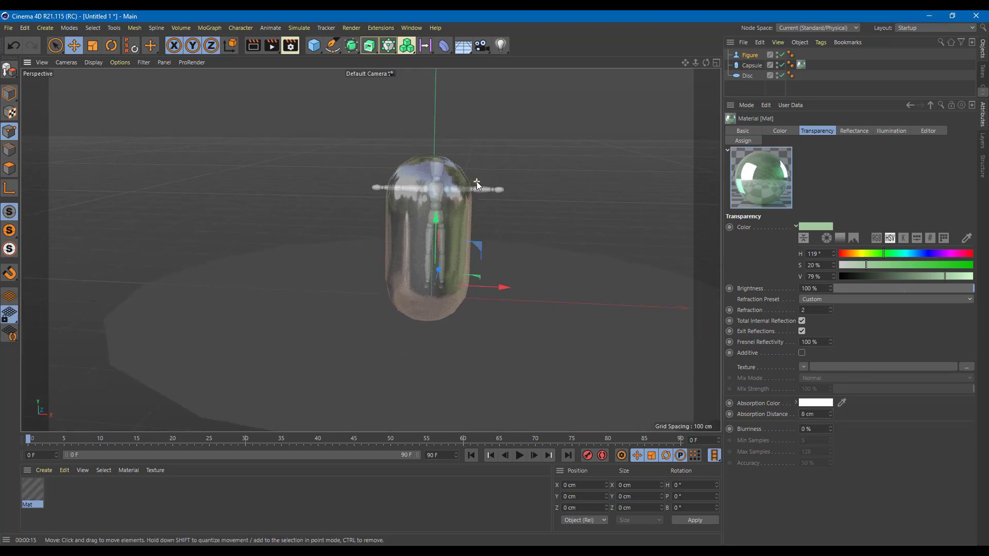
{"action": "key", "text": "ctrl+r"}
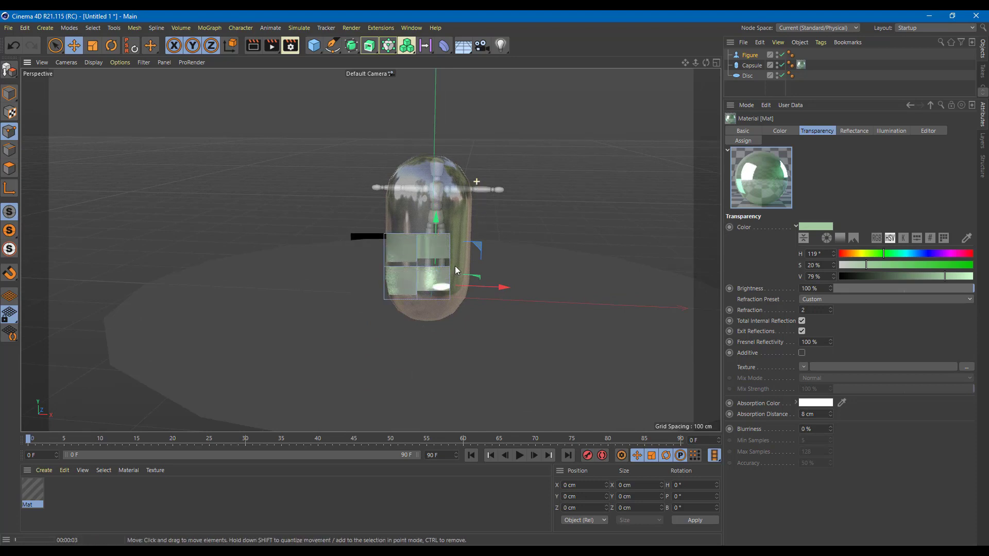
{"action": "scroll", "coordinate": [464, 255], "scroll_direction": "up", "scroll_amount": 5}
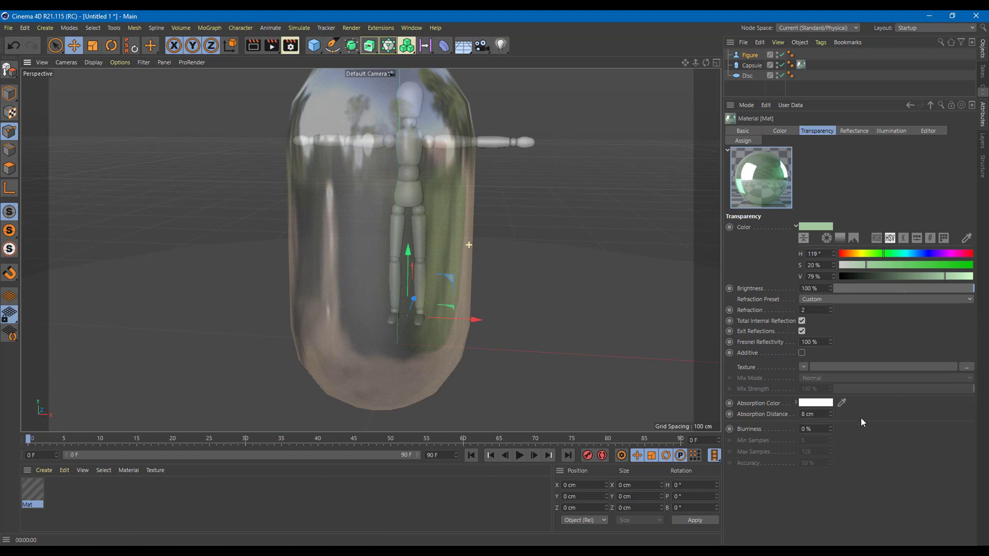
Step: Reduce the Absorption Distance to 1 cm and render the capsule up close
{"action": "left_click_drag", "start_coordinate": [830, 416], "coordinate": [830, 422]}
{"action": "middle_click_drag", "start_coordinate": [581, 193], "coordinate": [584, 215], "text": "alt"}
{"action": "key", "text": "ctrl+r"}
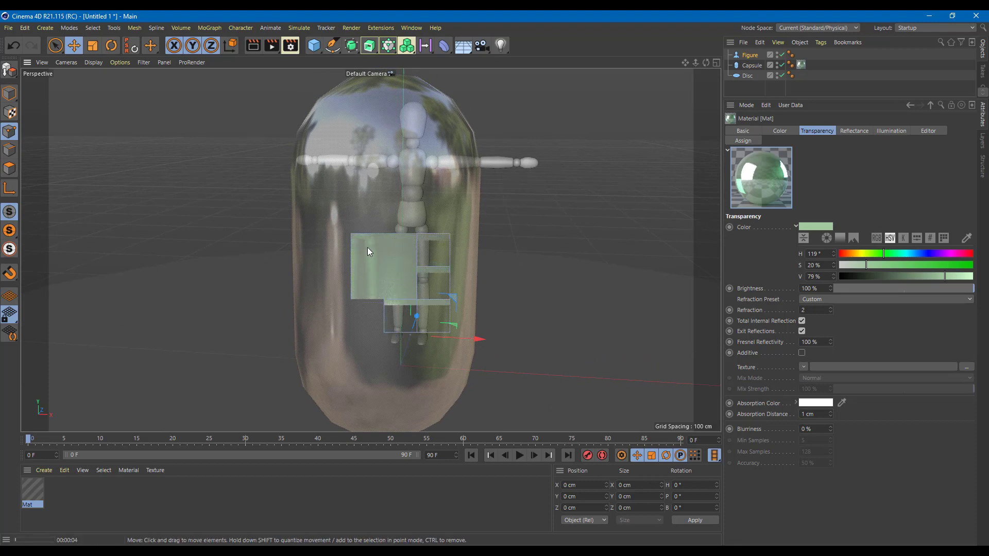
{"action": "scroll", "coordinate": [558, 287], "scroll_direction": "down", "scroll_amount": 1}
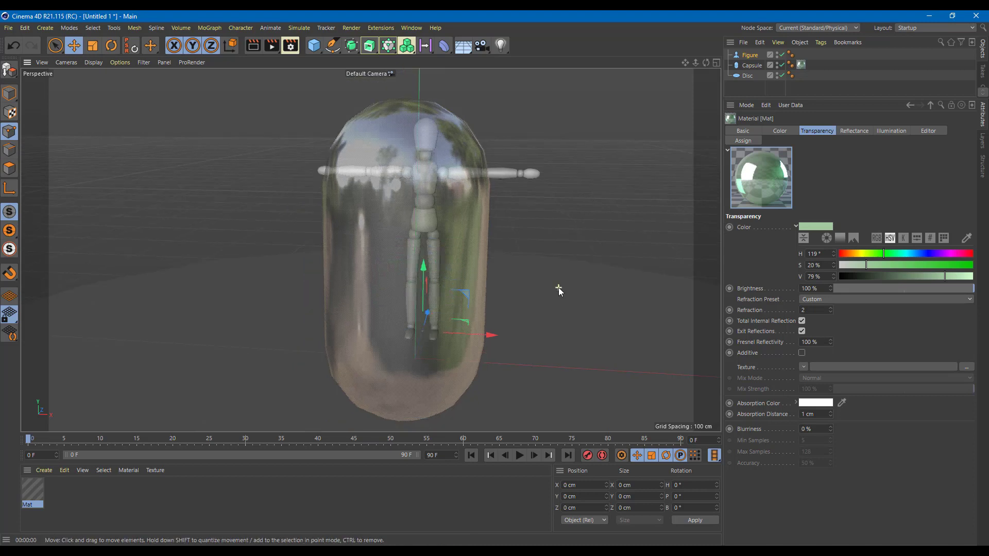
Step: Set the Absorption Distance to 100 cm
{"action": "left_click_drag", "start_coordinate": [815, 414], "coordinate": [766, 404]}
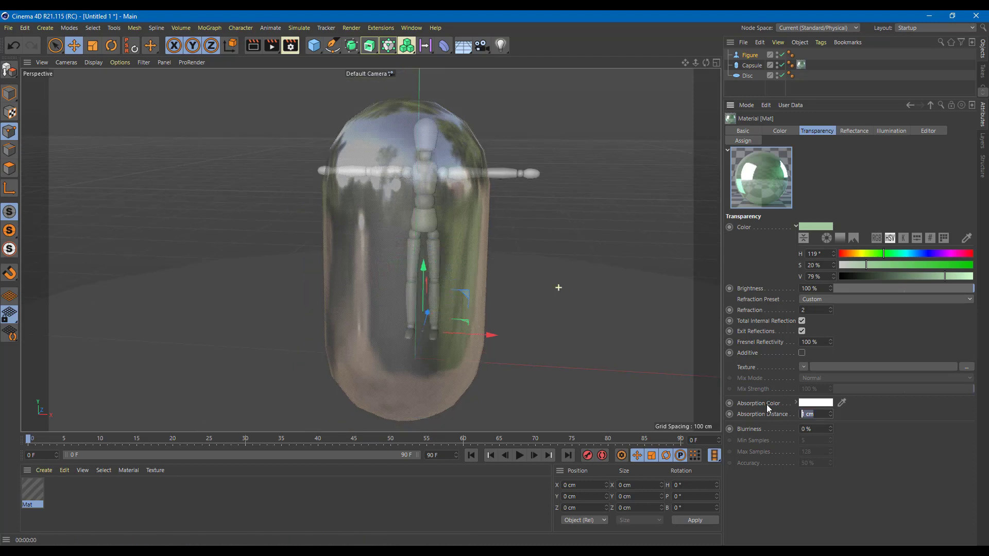
{"action": "type", "text": "100"}
{"action": "key", "text": "Return"}
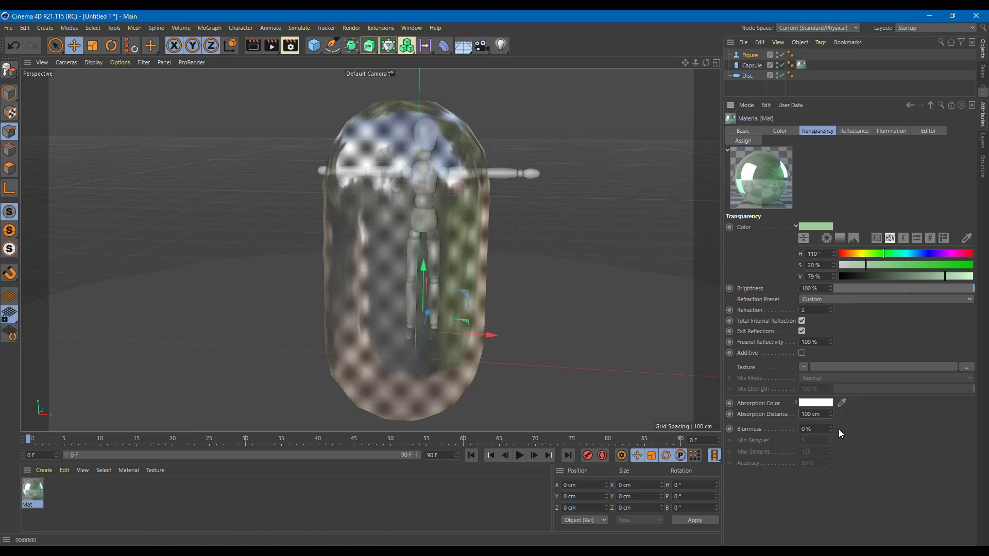
Step: Set the transparency Blurriness to 32% and frame the capsule and the figure from the front
{"action": "left_click_drag", "start_coordinate": [830, 427], "coordinate": [831, 429]}
{"action": "scroll", "coordinate": [462, 171], "scroll_direction": "down", "scroll_amount": 3}
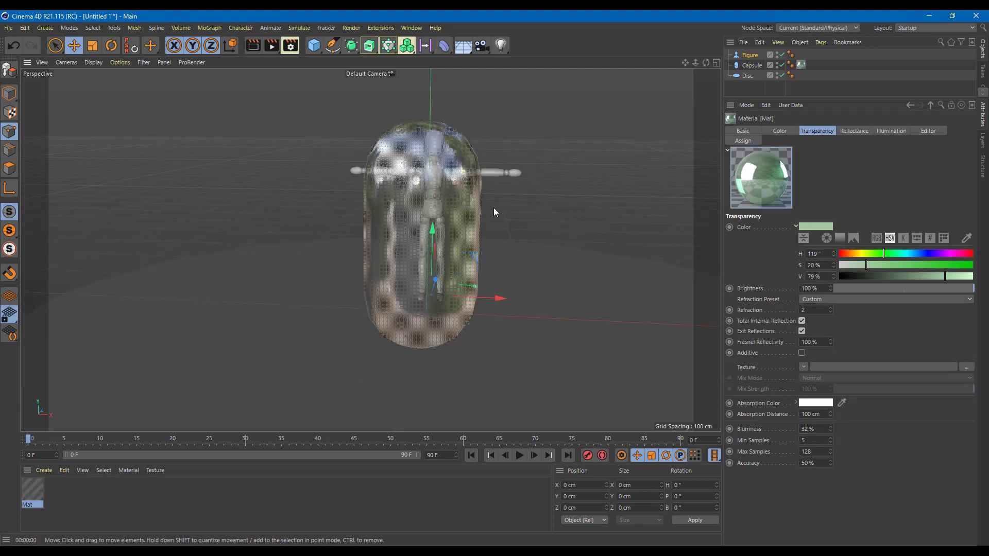
{"action": "left_click_drag", "start_coordinate": [493, 208], "coordinate": [478, 177], "text": "alt"}
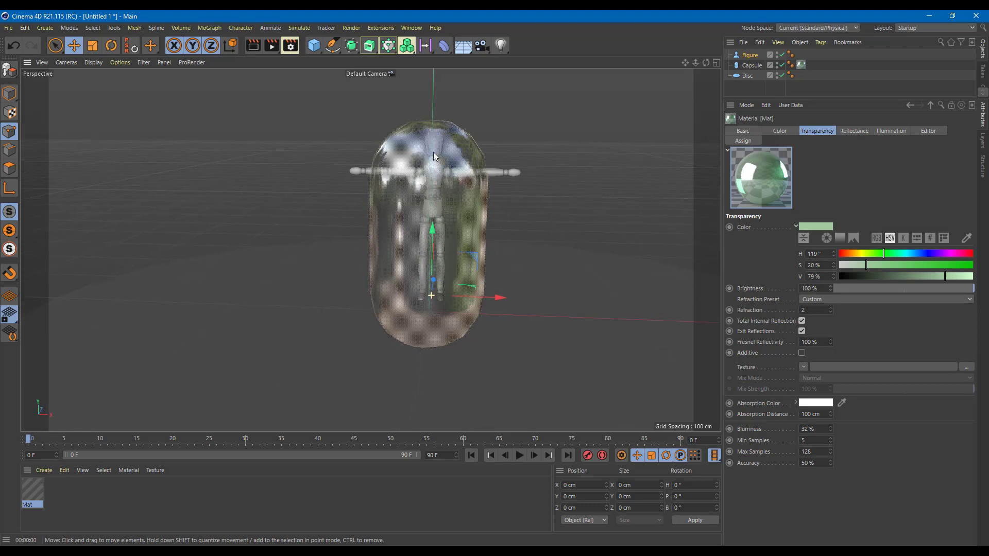